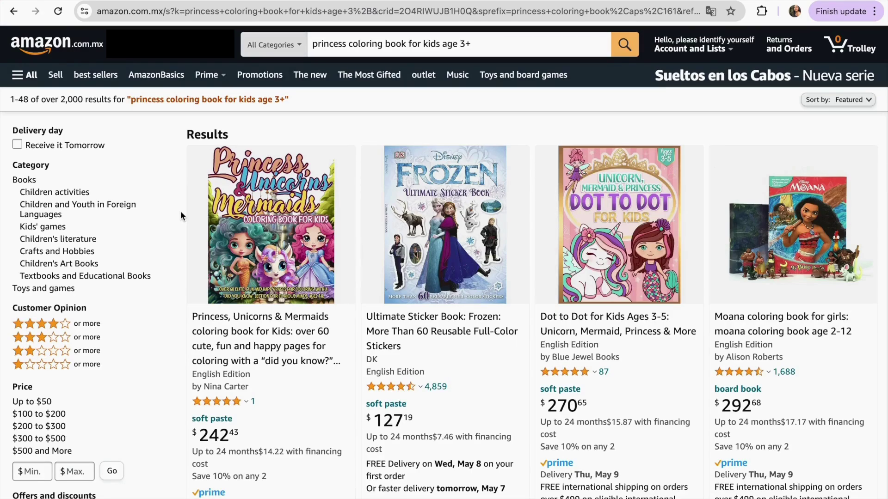
# Examine the Amazon search results for princess coloring books for kids aged 3+.
pyautogui.scroll(-9, 181, 211)
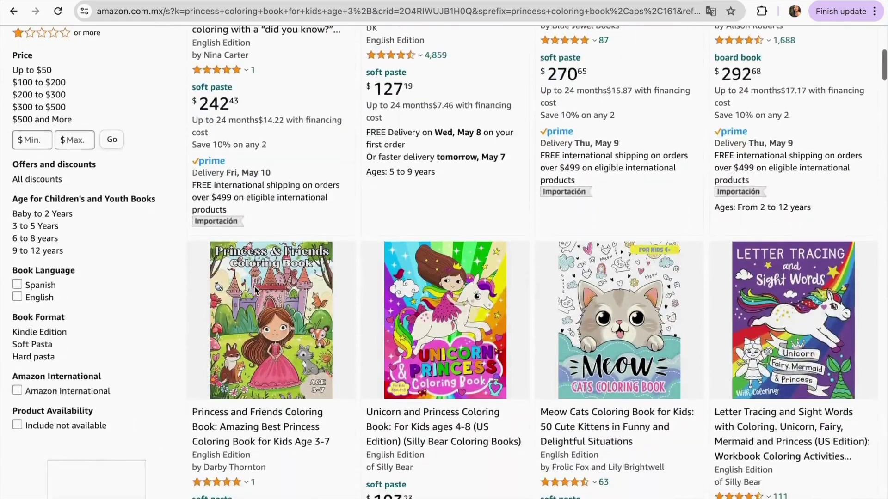
pyautogui.scroll(-3, 256, 291)
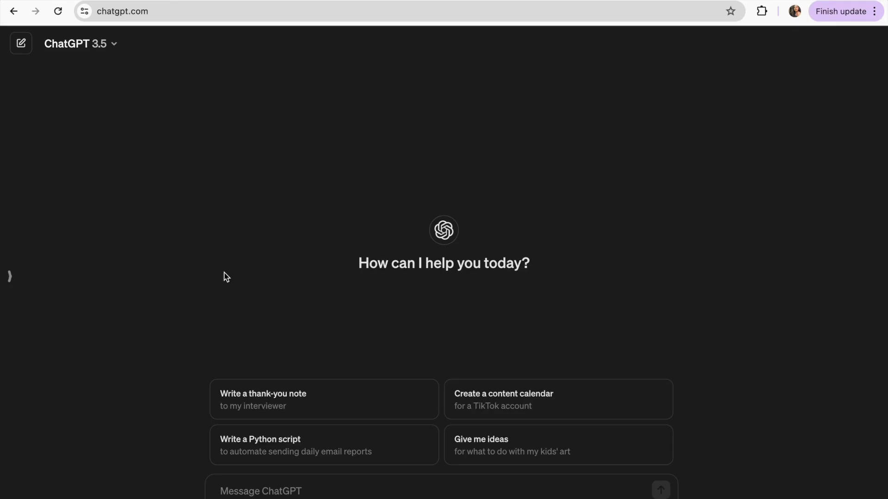
# In ChatGPT, ask for 50 unique princess items for a Princess-themed coloring book for kids aged between 3 - 9 years.
pyautogui.write('I want to create a Princess-themed coloring book for kids aged between 3 - 9 years, suggest me 50 unique princess items for my coloring book')
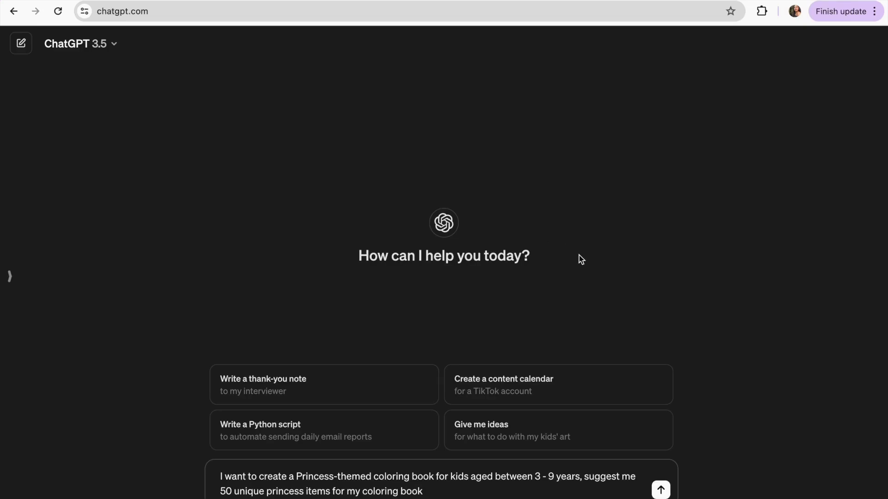
pyautogui.click(661, 490)
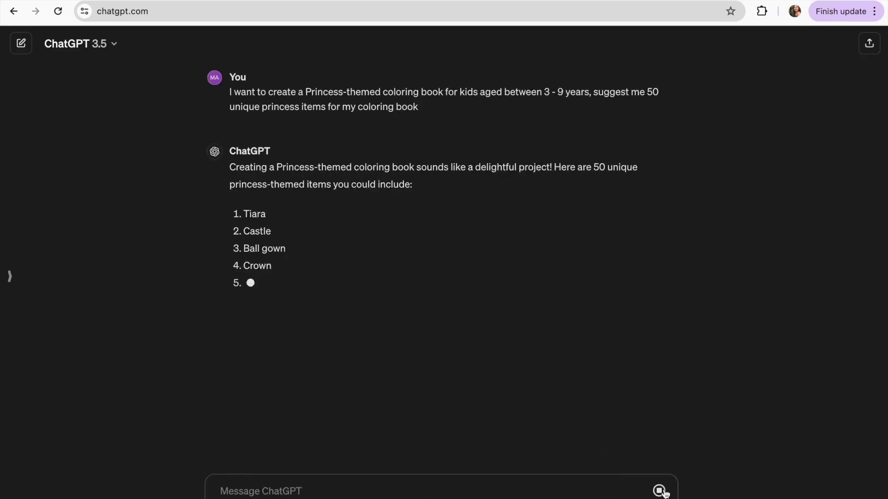
pyautogui.scroll(-4, 442, 224)
pyautogui.scroll(-1, 446, 226)
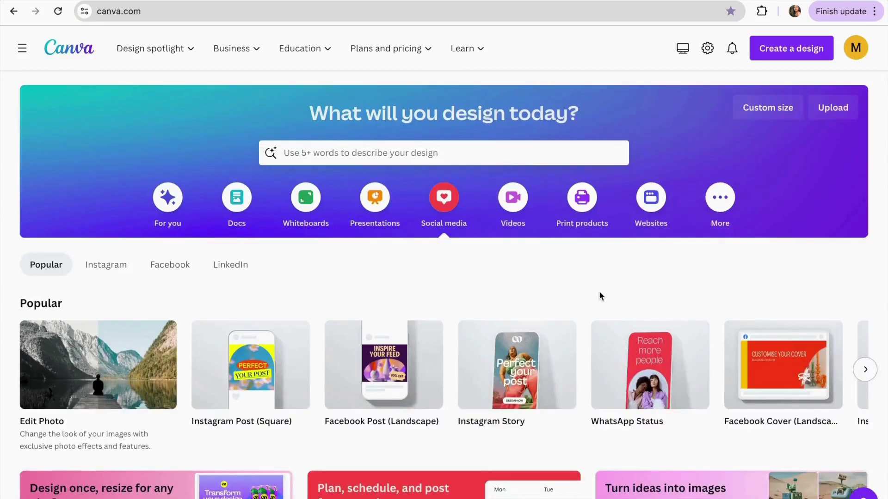
# Switch to Canva and create a new custom-size design of 8.5 × 11 in.
pyautogui.click(782, 53)
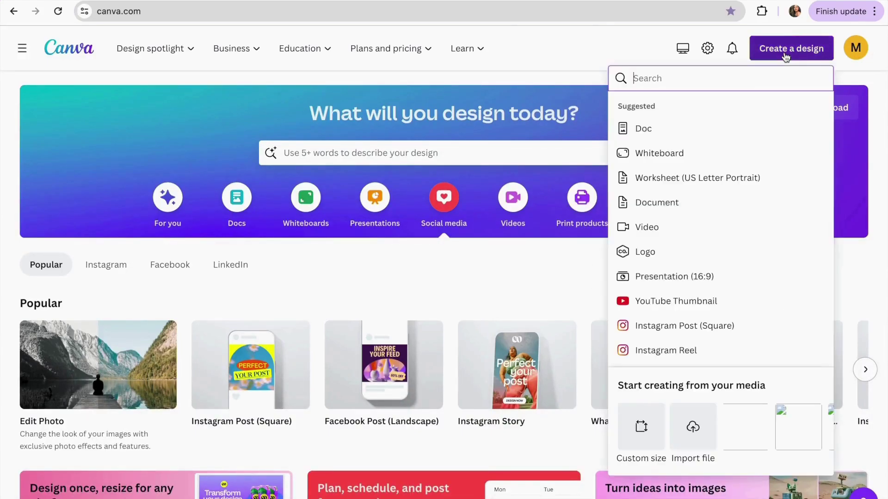
pyautogui.click(642, 426)
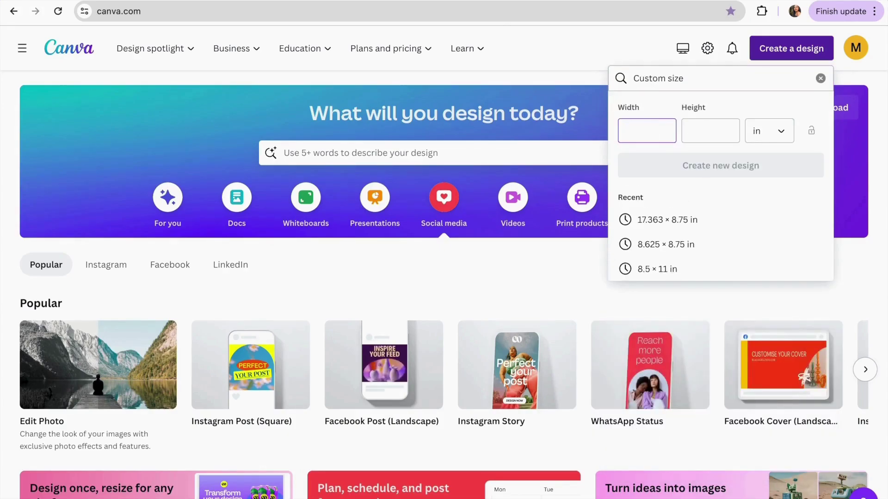
pyautogui.write('8.5')
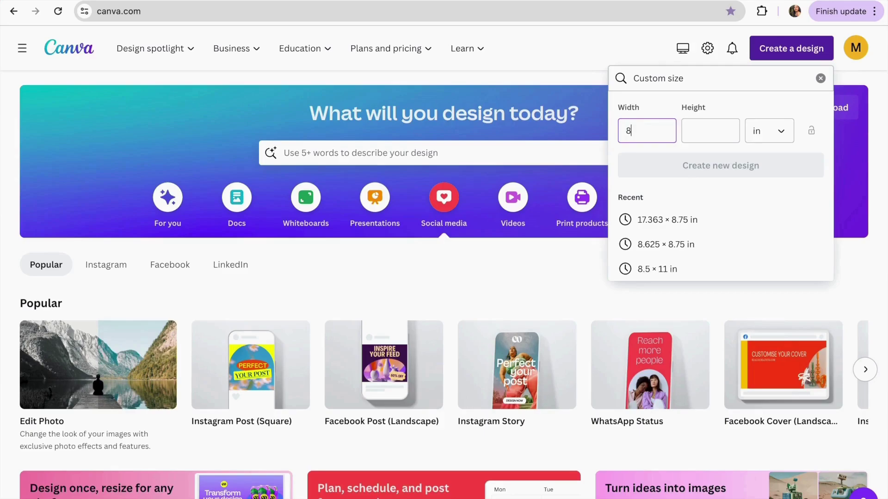
pyautogui.click(728, 134)
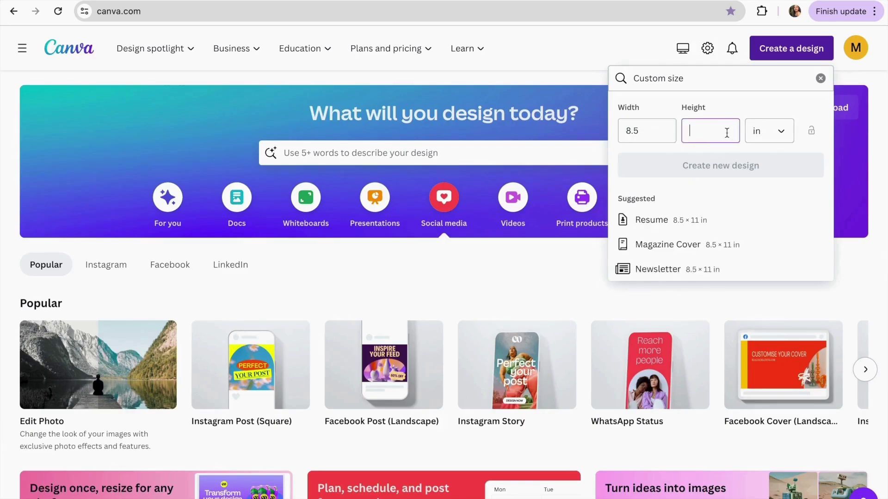
pyautogui.write('11')
pyautogui.click(778, 141)
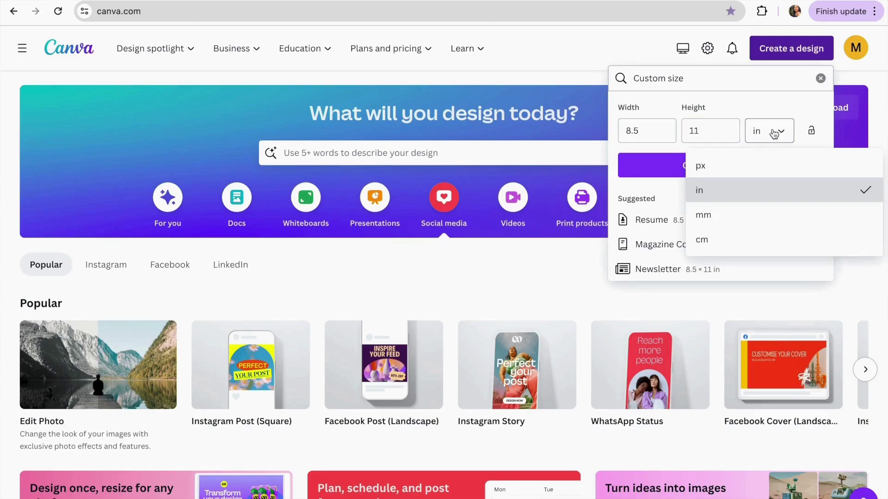
pyautogui.click(729, 197)
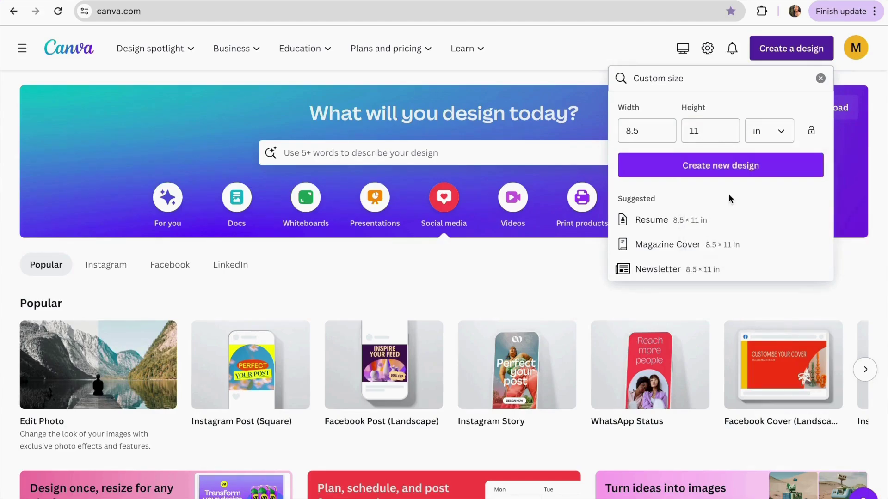
pyautogui.click(678, 169)
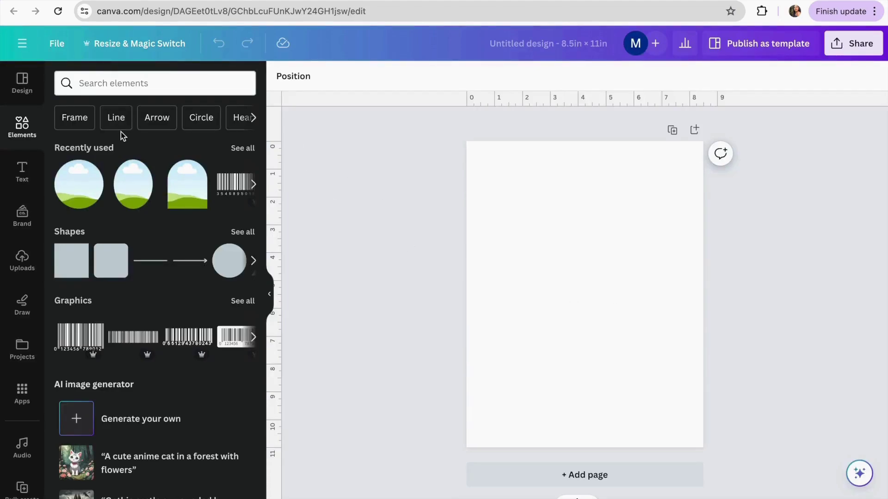
# Show the margins and the print bleed on the design page.
pyautogui.click(60, 49)
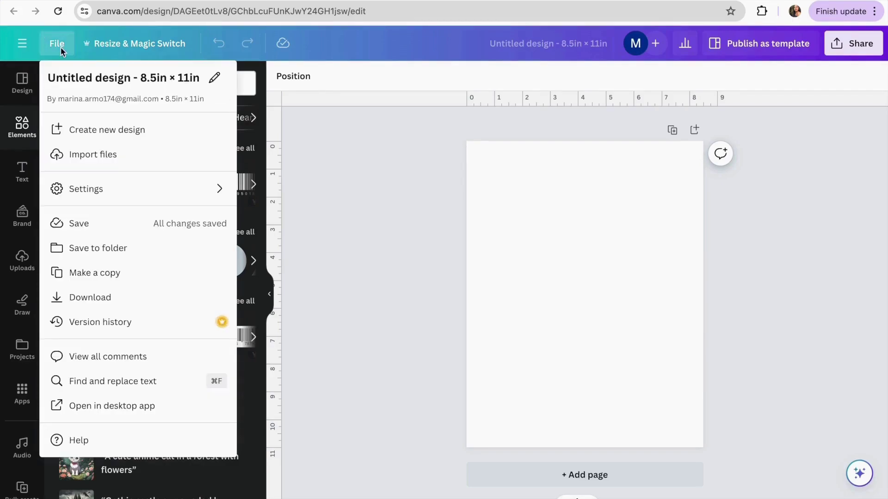
pyautogui.click(182, 198)
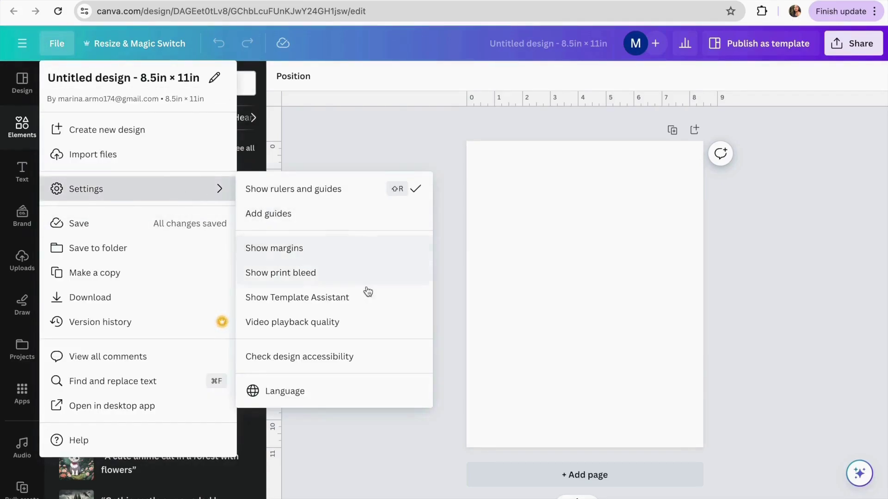
pyautogui.click(369, 256)
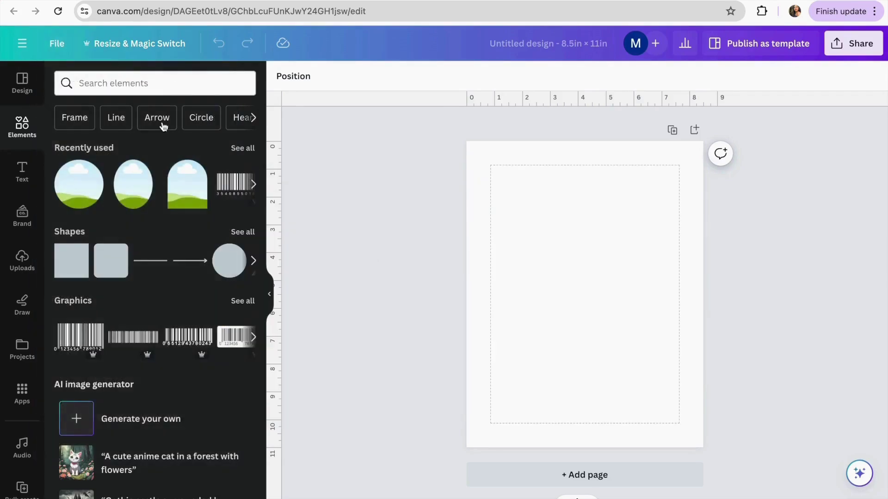
pyautogui.click(67, 44)
pyautogui.click(152, 200)
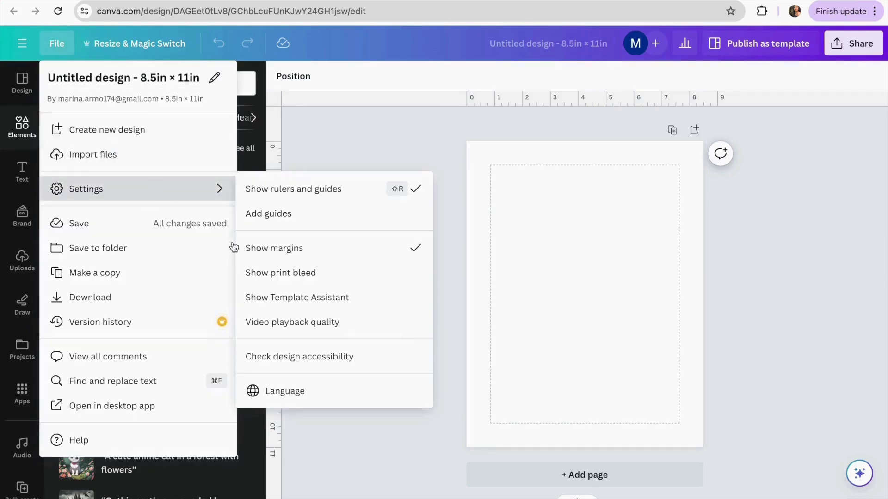
pyautogui.click(319, 277)
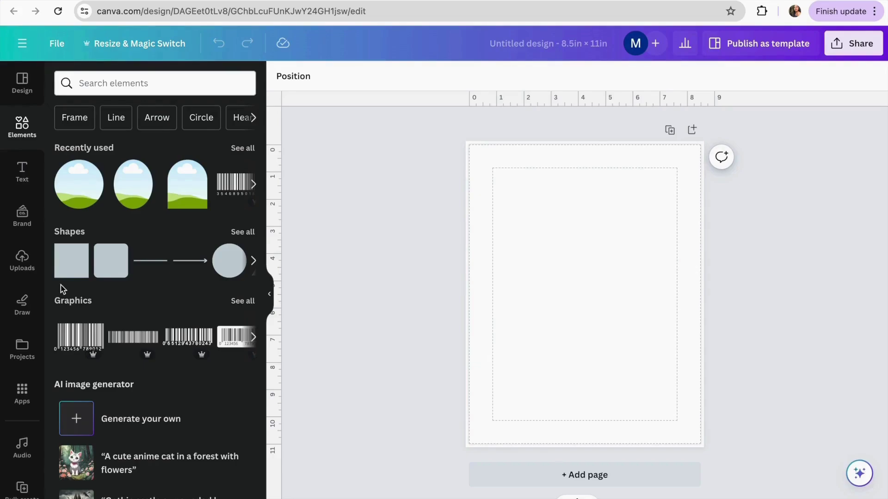
# Find the AI Image Gen app in the Canva apps and open it.
pyautogui.click(27, 396)
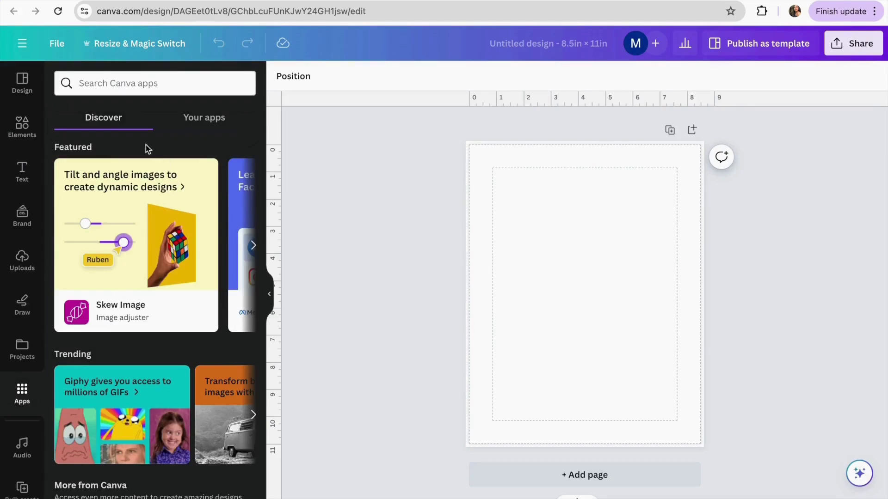
pyautogui.click(131, 87)
pyautogui.write('AI IMAGE')
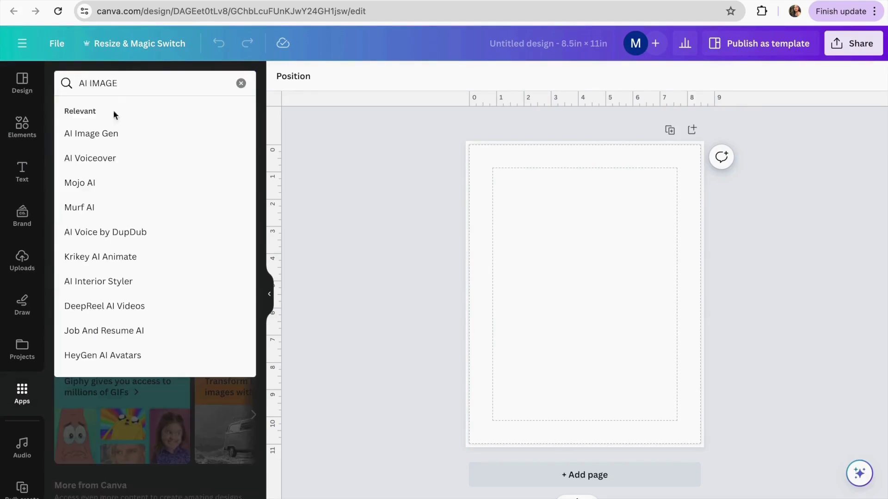
pyautogui.click(125, 137)
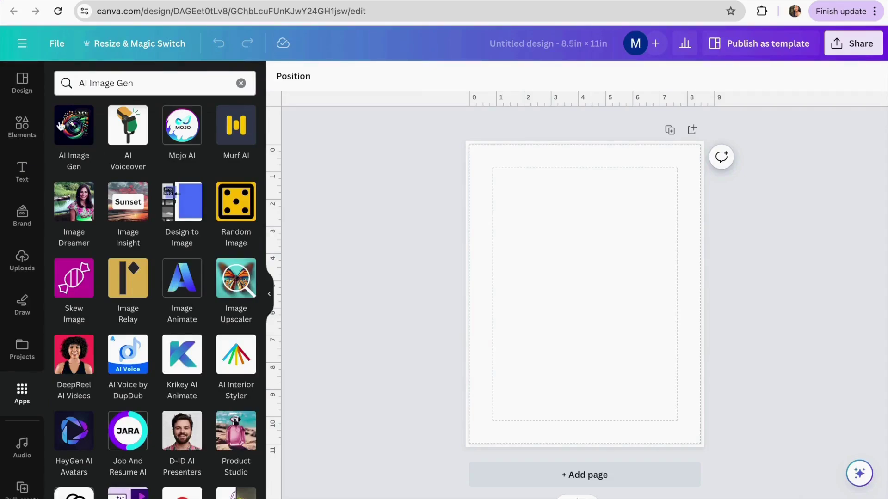
pyautogui.click(79, 136)
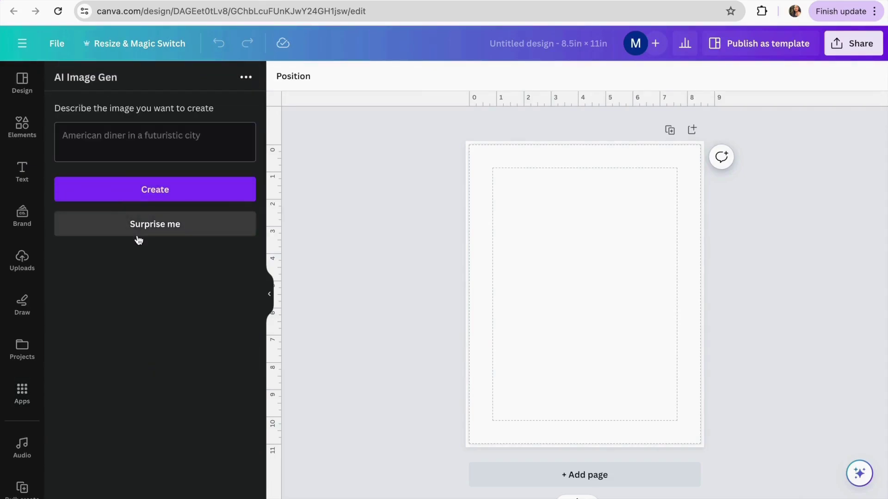
# Generate an image from "Create a black and white image of a Tiara for a coloring book", taking Tiara from the ChatGPT list.
pyautogui.click(132, 134)
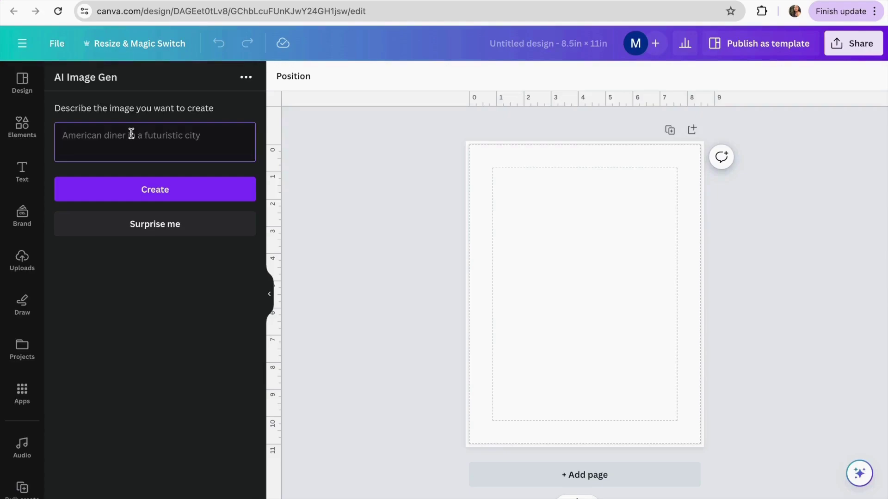
pyautogui.write('Create a black and white image of a  for a coloring book')
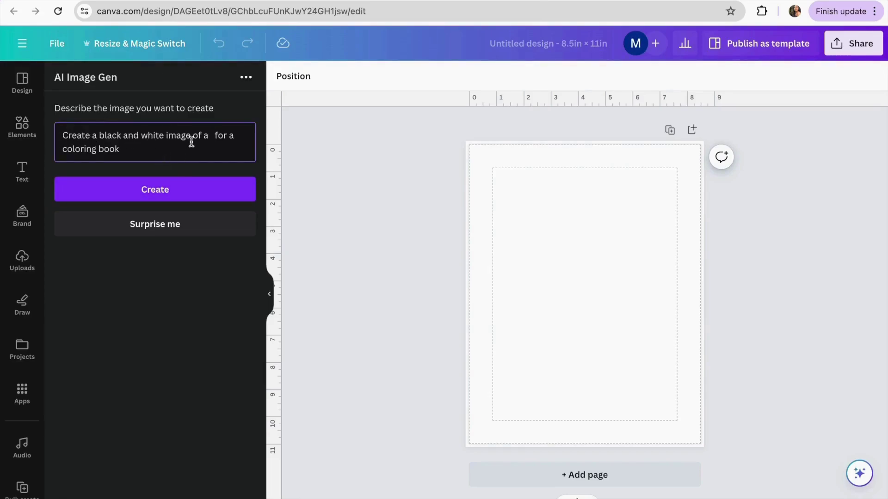
pyautogui.click(210, 140)
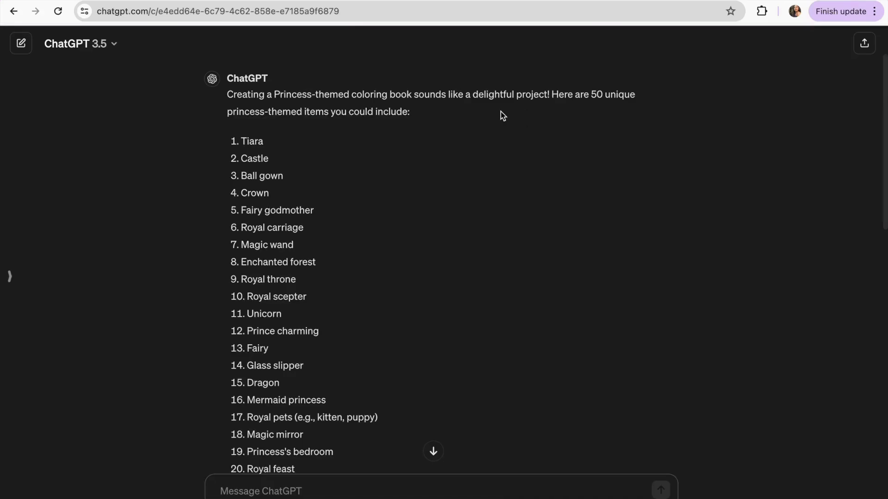
pyautogui.click(250, 139)
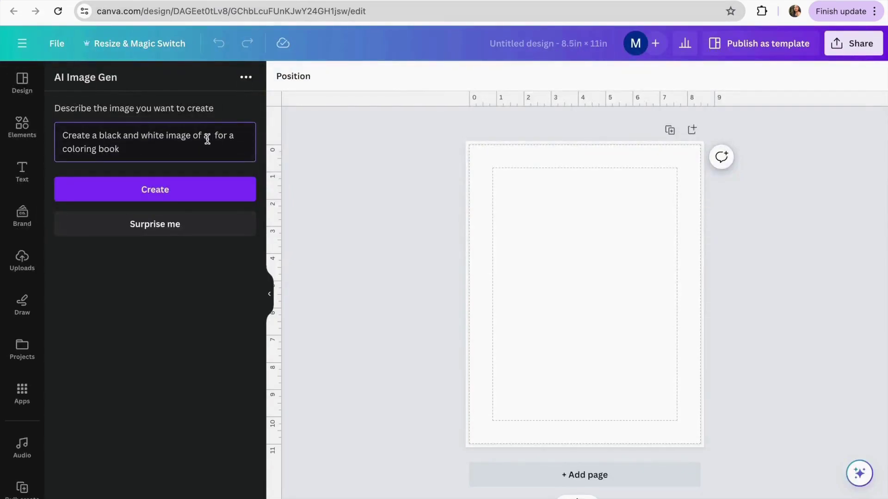
pyautogui.write('Tiara')
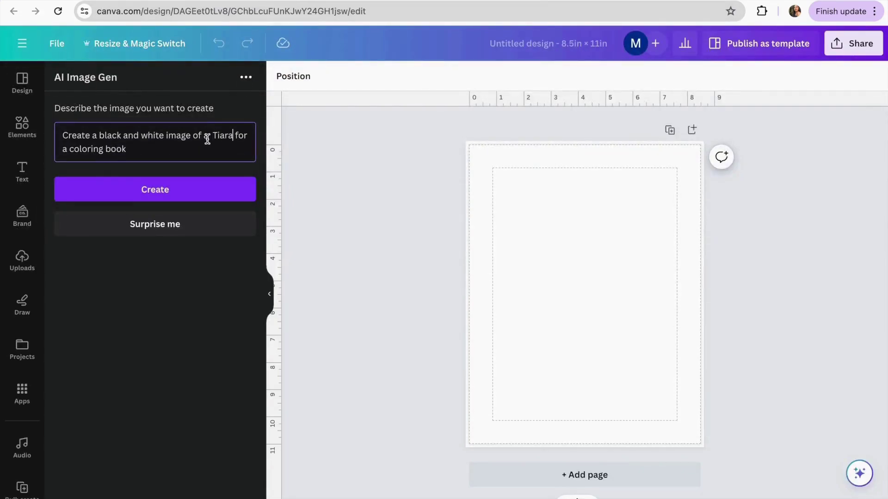
pyautogui.click(158, 197)
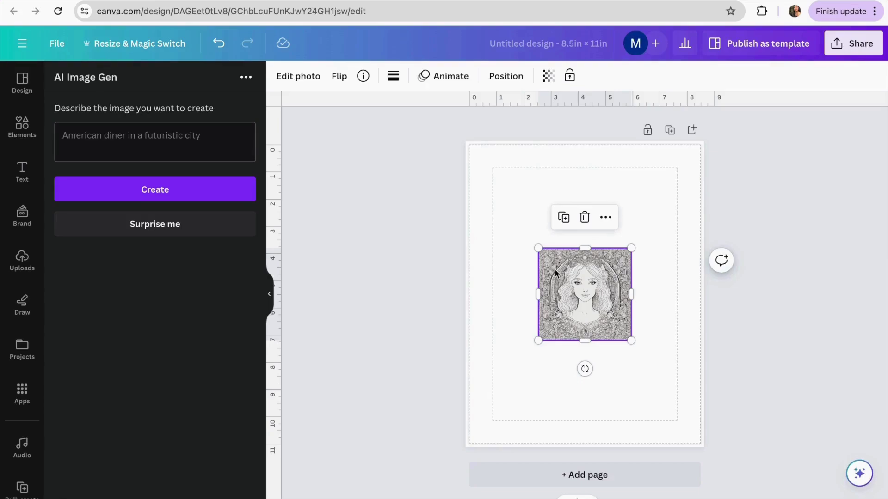
# Enlarge the generated princess image so that it fills the whole page.
pyautogui.click(477, 313)
pyautogui.click(550, 293)
pyautogui.moveTo(538, 248); pyautogui.dragTo(439, 149)
pyautogui.moveTo(575, 293); pyautogui.dragTo(599, 292)
pyautogui.moveTo(664, 245); pyautogui.dragTo(702, 239)
pyautogui.moveTo(586, 336); pyautogui.dragTo(586, 444)
pyautogui.click(781, 290)
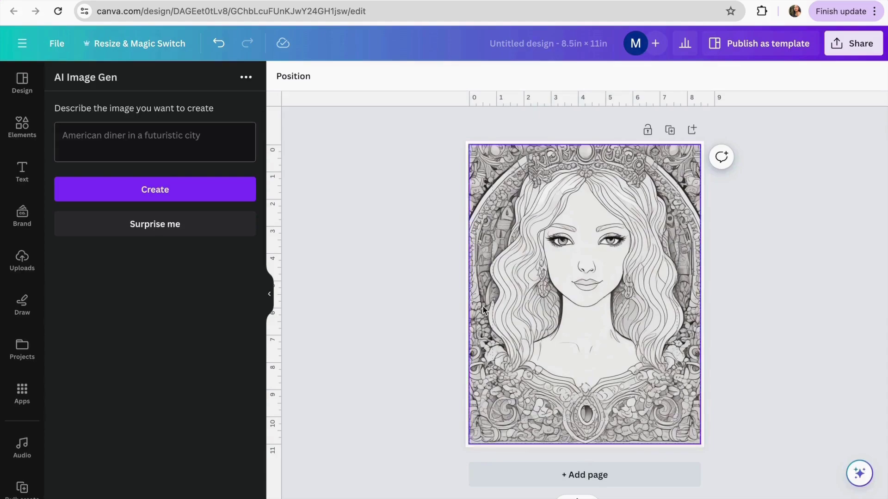
# Shift the princess image down within its crop frame to show more above the tiara, and apply the crop.
pyautogui.doubleClick(538, 302)
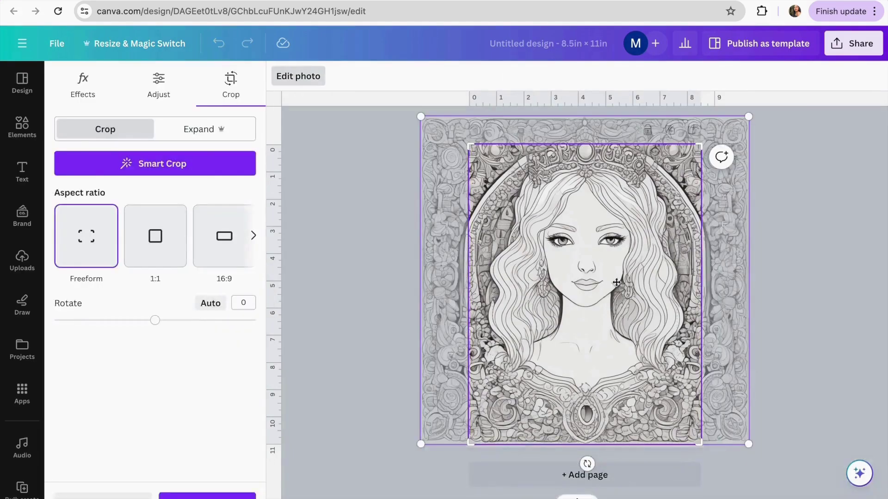
pyautogui.moveTo(570, 258); pyautogui.dragTo(571, 286)
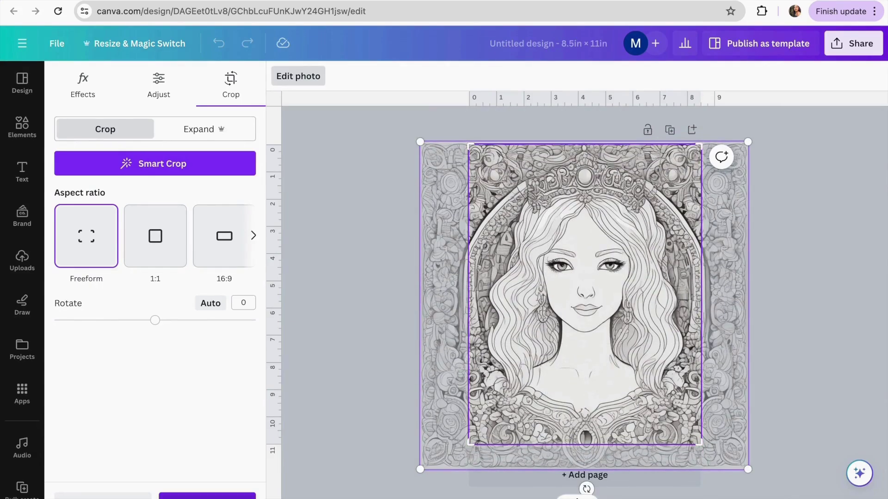
pyautogui.click(208, 495)
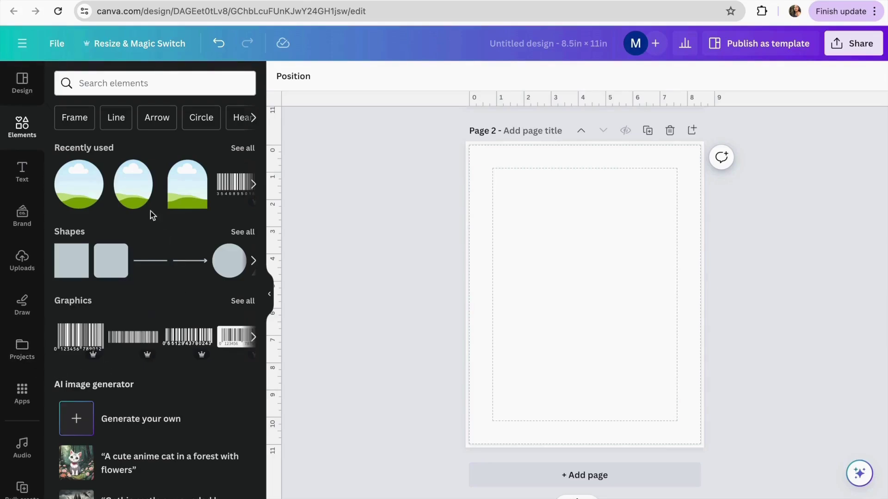
# Find the Magic Media app in the Canva apps and open it.
pyautogui.click(22, 394)
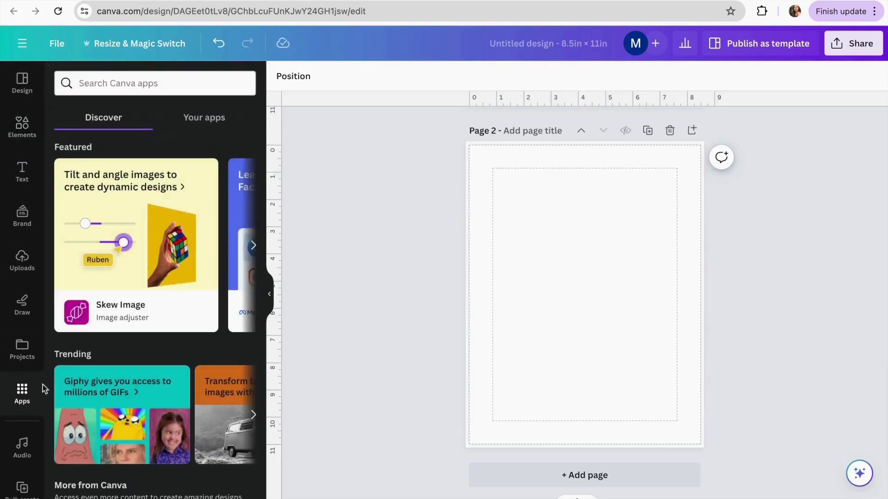
pyautogui.click(177, 85)
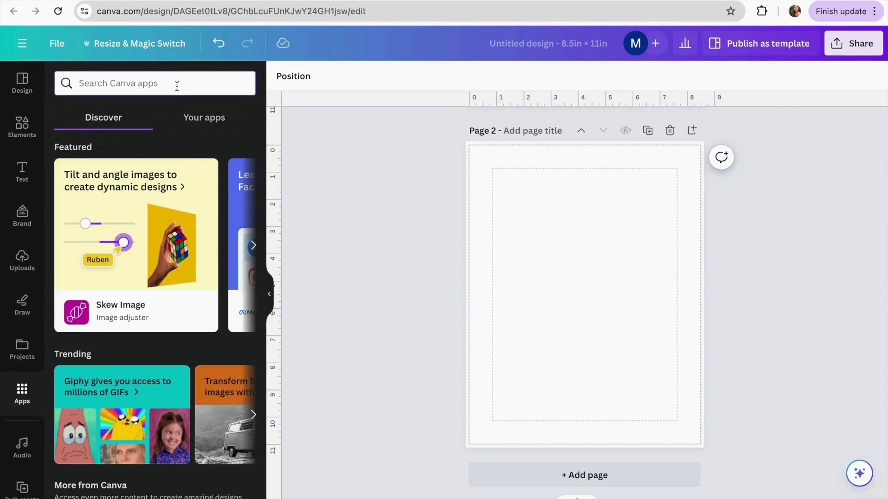
pyautogui.write('magic')
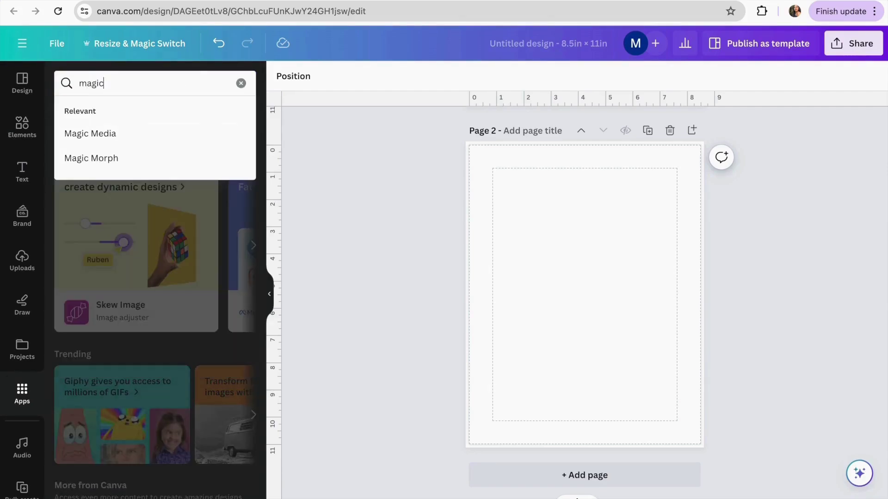
pyautogui.write(' media')
pyautogui.press('Return')
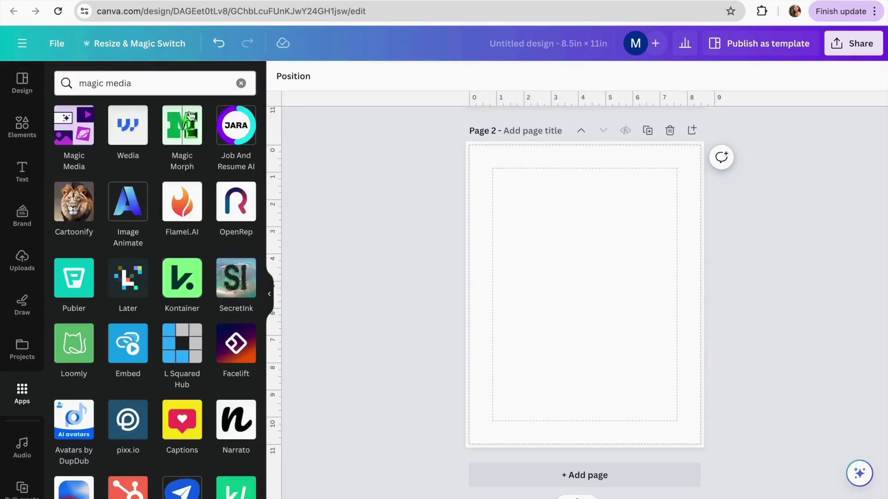
pyautogui.click(75, 134)
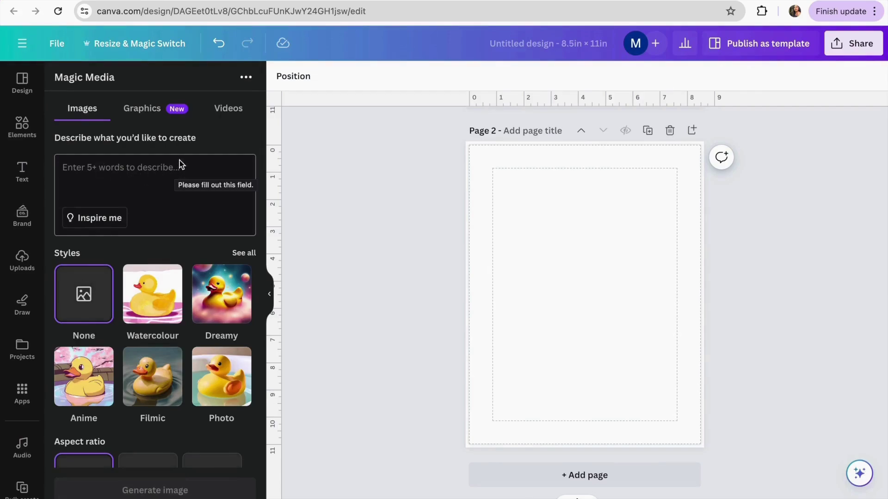
# Look through Magic Media's video and image generation modes and switch to generating graphics.
pyautogui.click(139, 113)
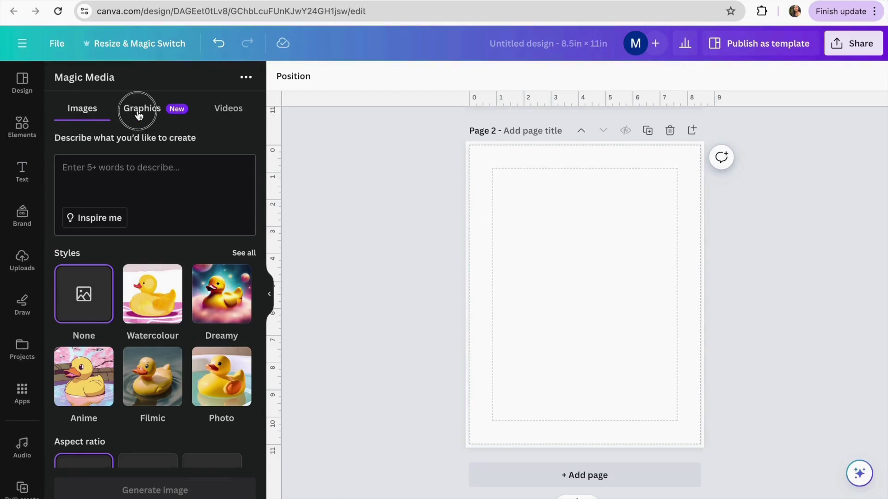
pyautogui.click(223, 111)
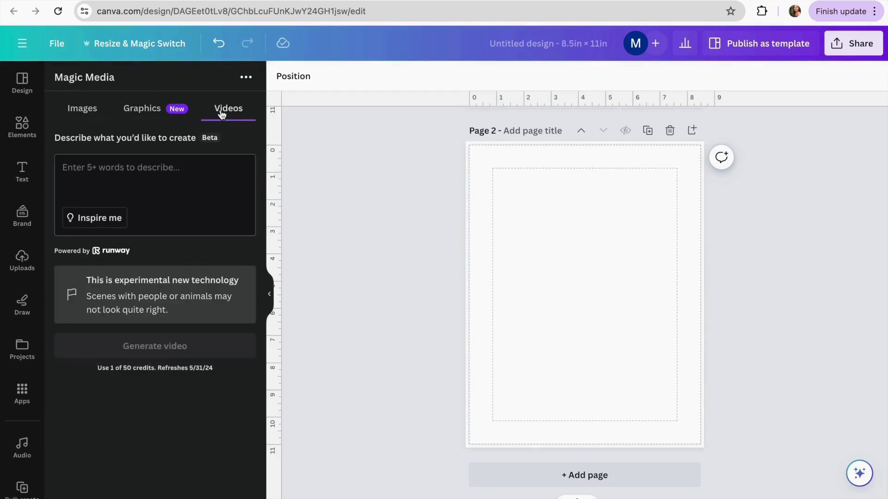
pyautogui.click(92, 111)
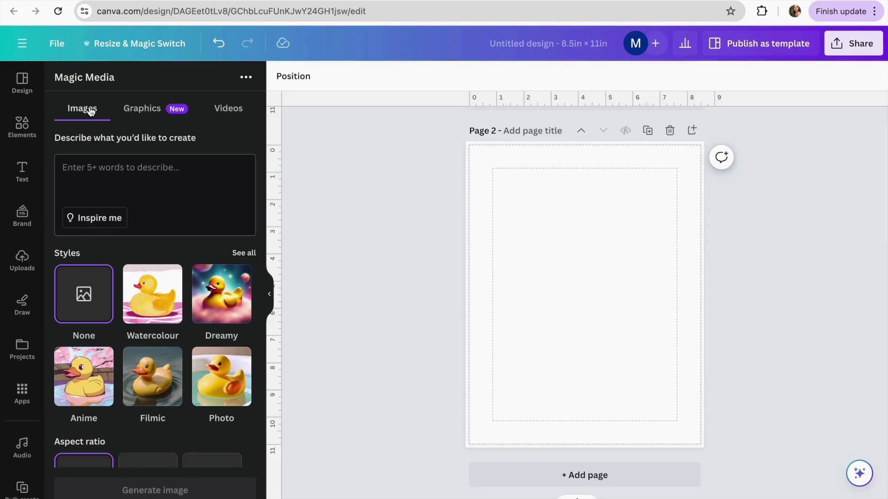
pyautogui.click(151, 111)
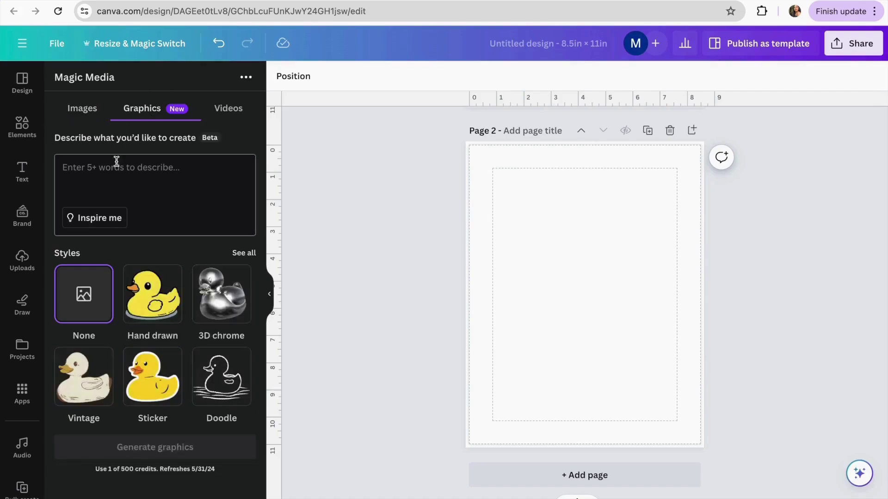
# Enter the prompt template "Create a black and white image of a ____ for a coloring book" as the graphic description.
pyautogui.click(134, 172)
pyautogui.scroll(1, 316, 228)
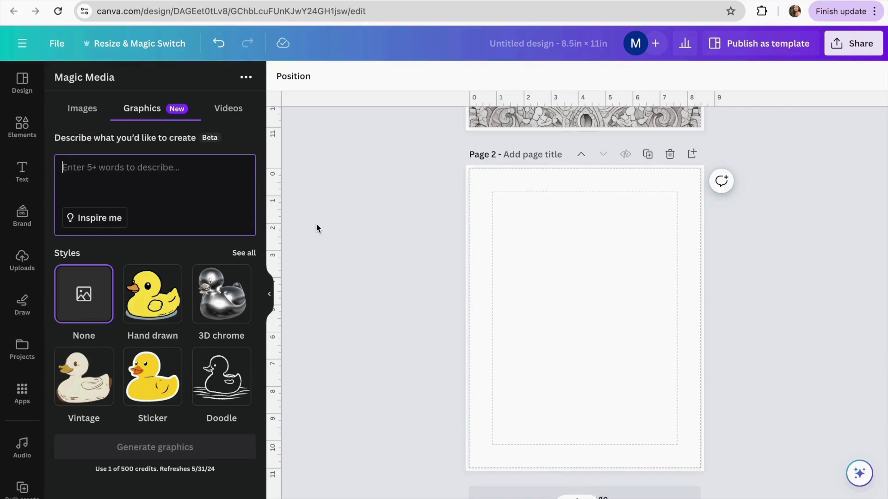
pyautogui.write('Create a black and white image of a ____ for a coloring book')
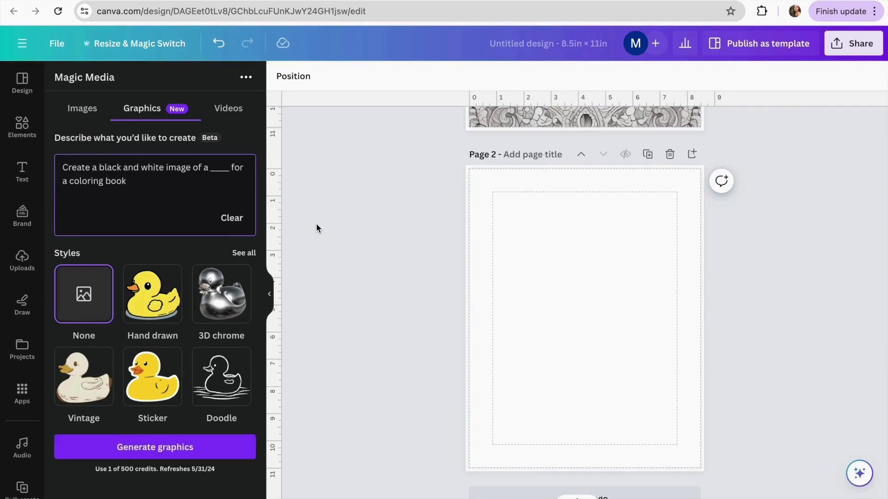
# Take Castle from the ChatGPT list and put it in place of the blank in the Magic Media prompt.
pyautogui.hotkey('ctrl', 'Tab')
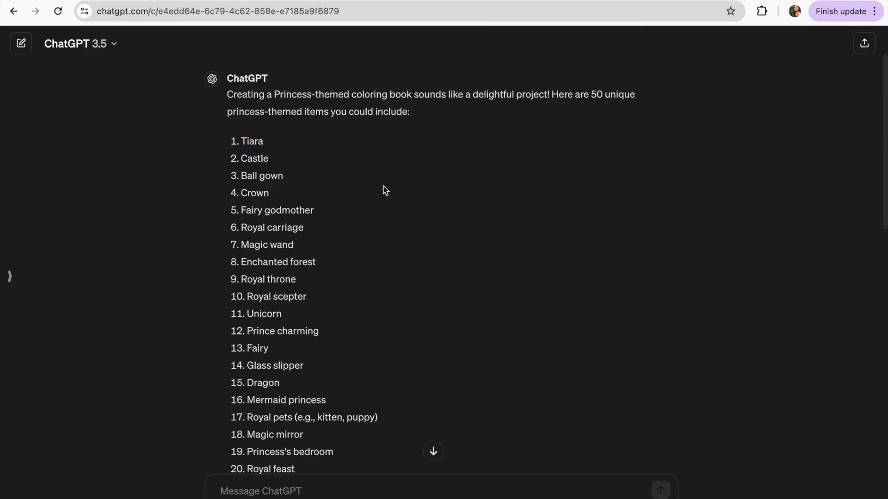
pyautogui.moveTo(242, 157); pyautogui.dragTo(276, 159)
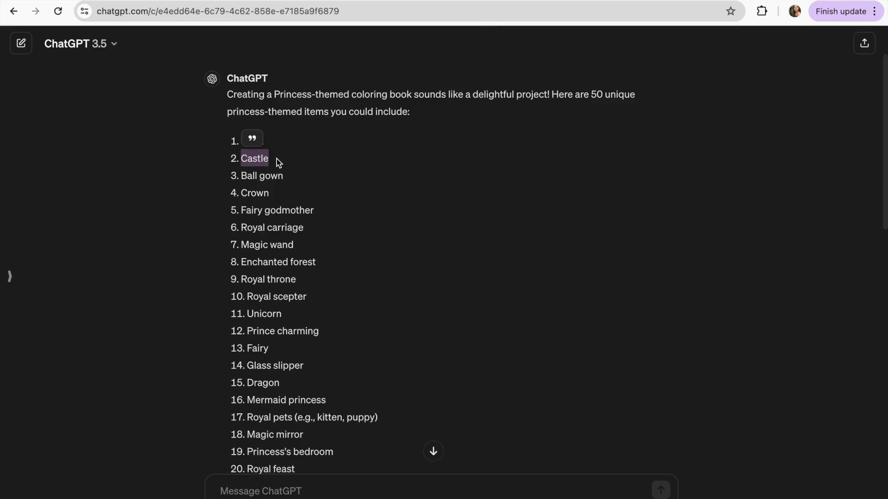
pyautogui.hotkey('ctrl', 'Tab')
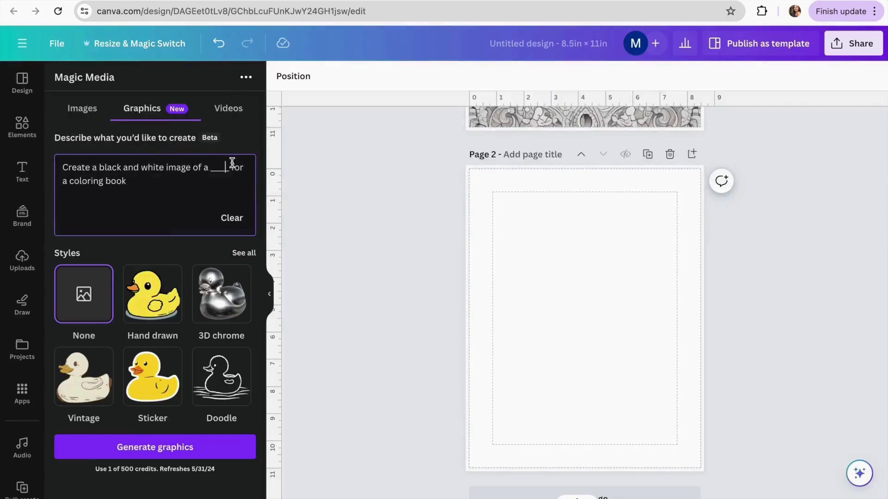
pyautogui.click(233, 171)
pyautogui.press('BackSpace')
pyautogui.press('BackSpace')
pyautogui.press('BackSpace')
pyautogui.press('BackSpace')
pyautogui.press('BackSpace')
pyautogui.write('Castle')
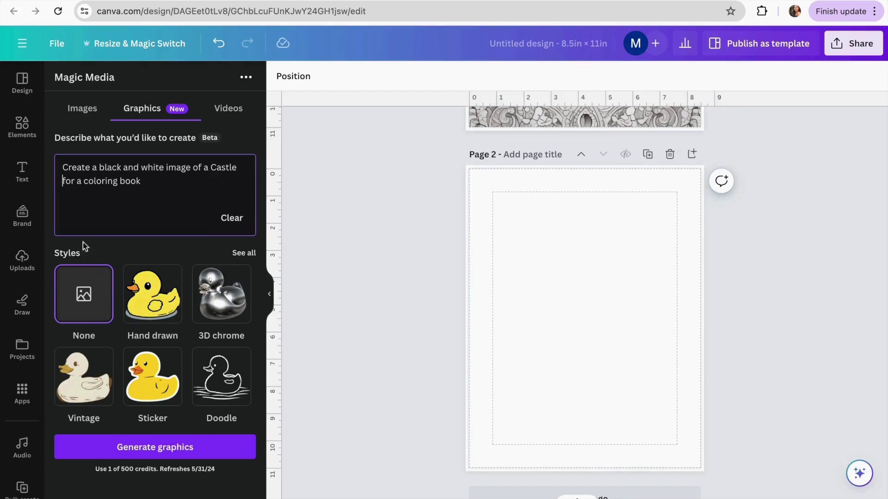
# Browse all graphic styles, choose the Doodle style, and generate the castle graphics.
pyautogui.click(240, 255)
pyautogui.scroll(-3, 175, 307)
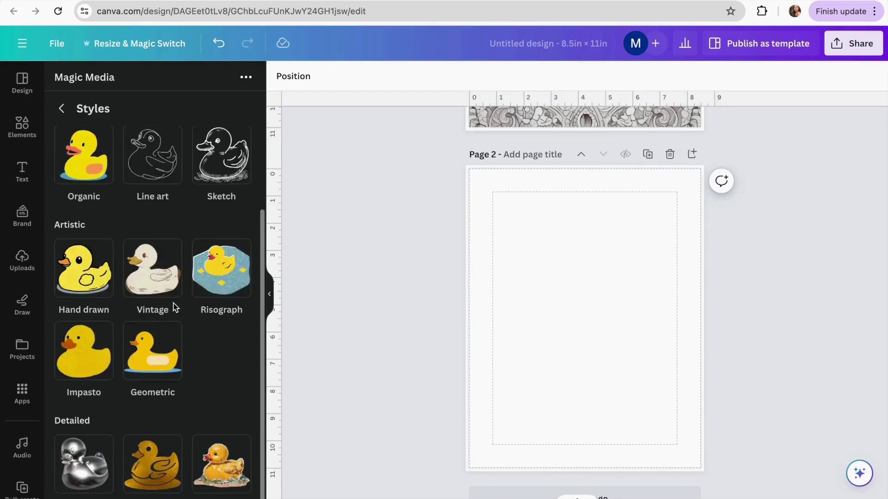
pyautogui.scroll(3, 175, 307)
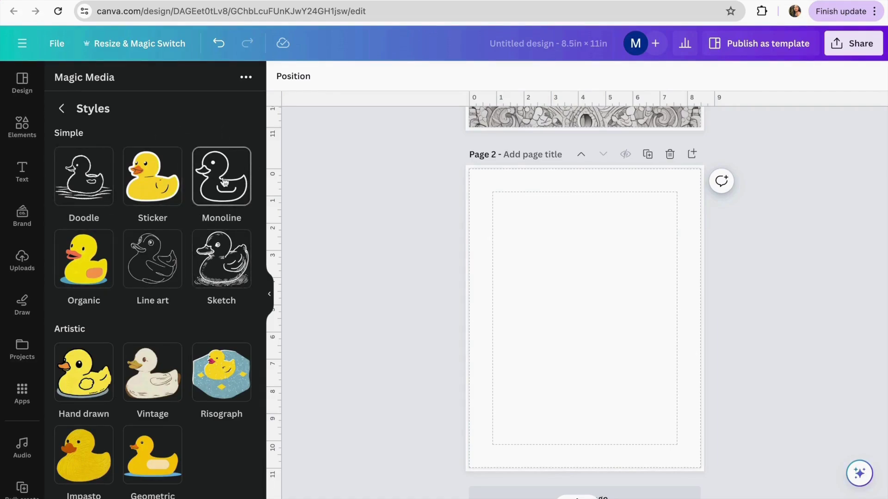
pyautogui.click(81, 181)
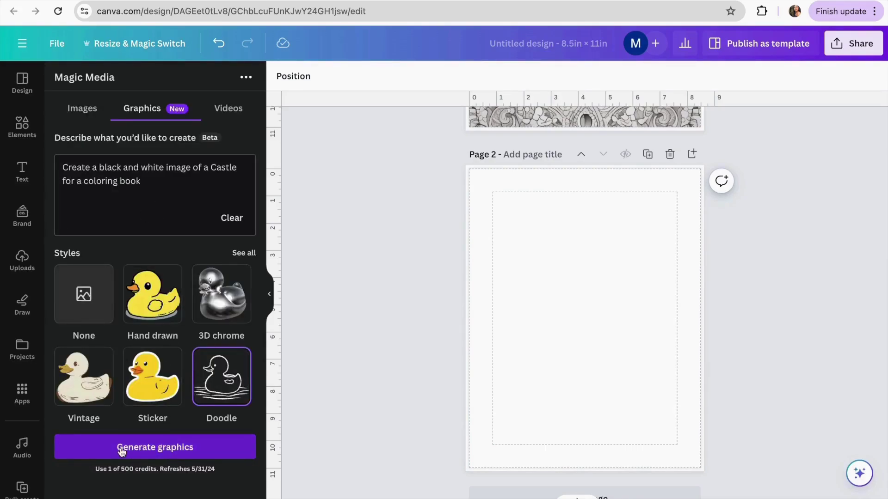
pyautogui.click(156, 457)
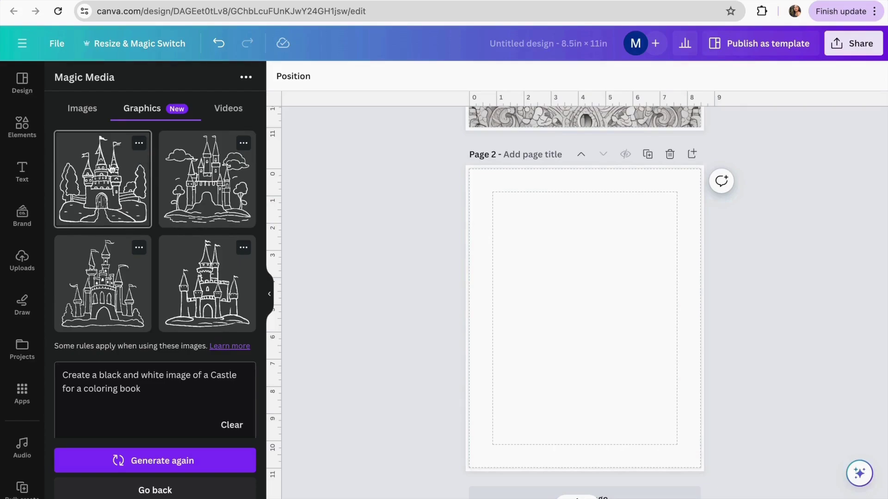
# Generate more graphics like the first castle result and place that first castle on page 2.
pyautogui.click(140, 146)
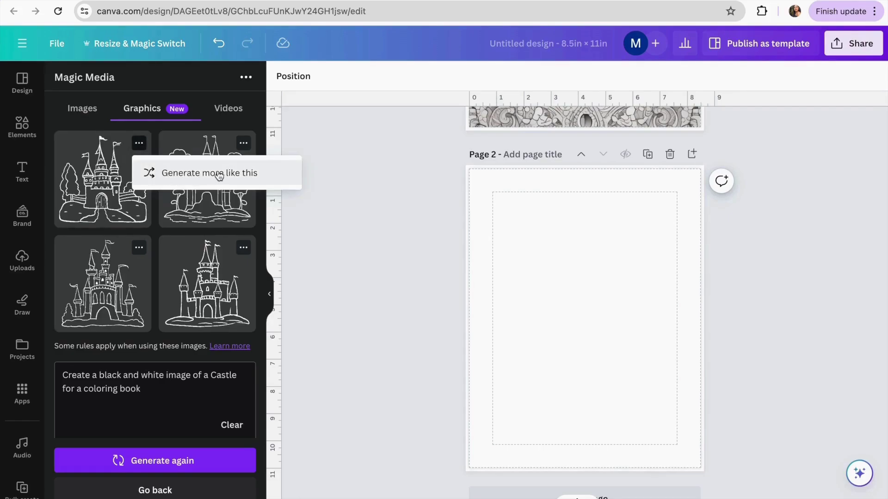
pyautogui.click(189, 176)
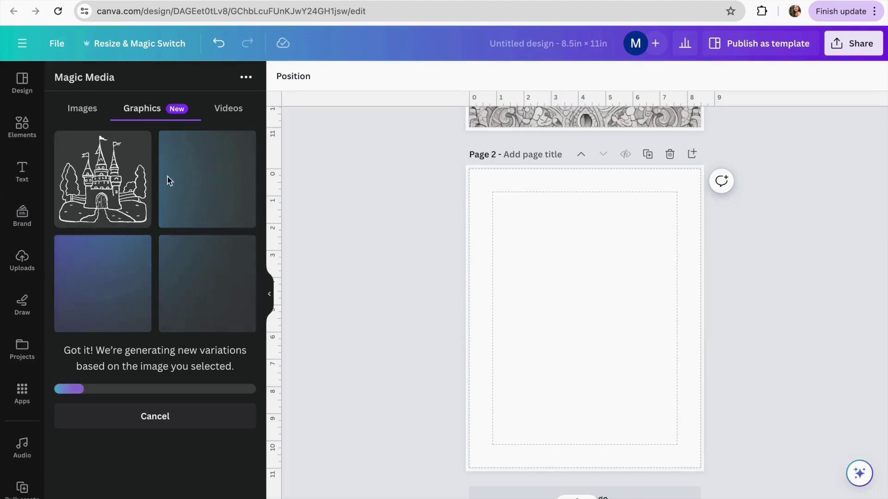
pyautogui.click(115, 209)
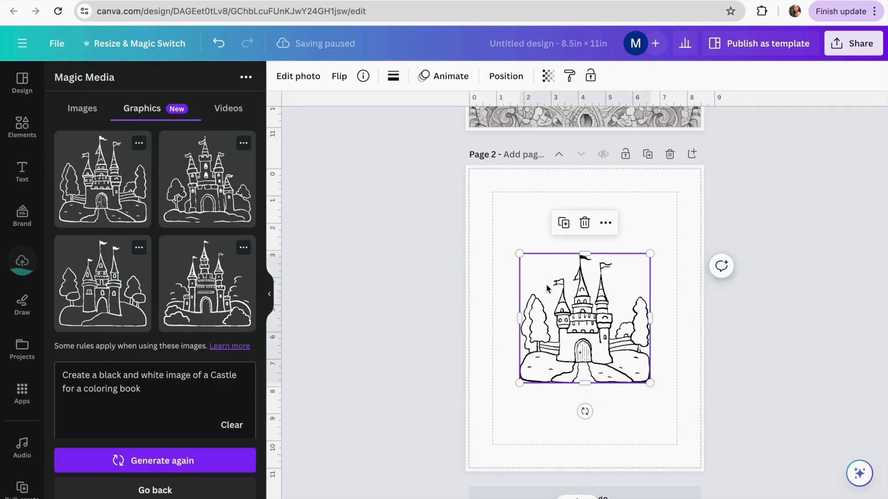
# Enlarge the castle graphic on page 2 to about 6 in wide, keeping it inside the margin guides.
pyautogui.moveTo(519, 253); pyautogui.dragTo(466, 199)
pyautogui.moveTo(591, 303); pyautogui.dragTo(617, 306)
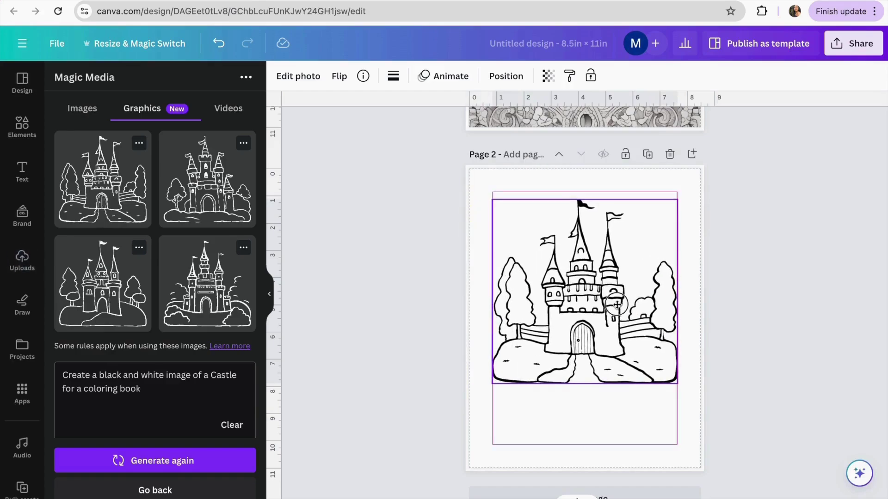
pyautogui.moveTo(493, 201); pyautogui.dragTo(499, 215)
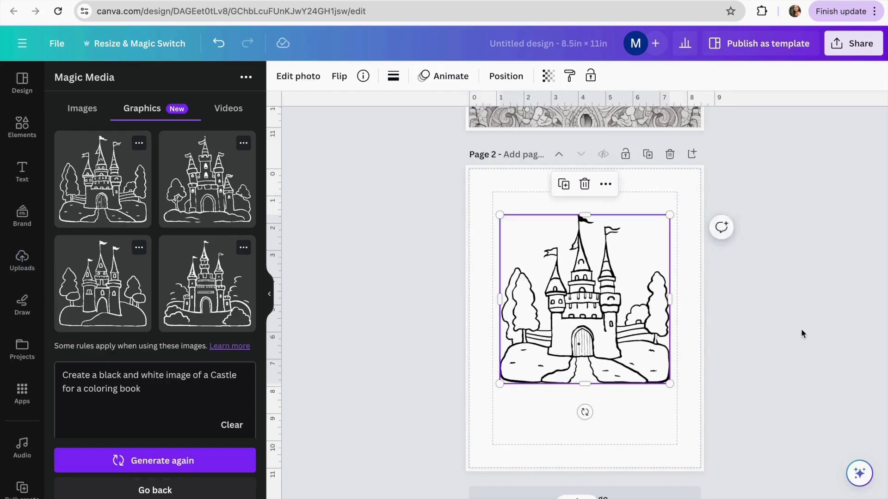
pyautogui.click(801, 329)
pyautogui.click(620, 329)
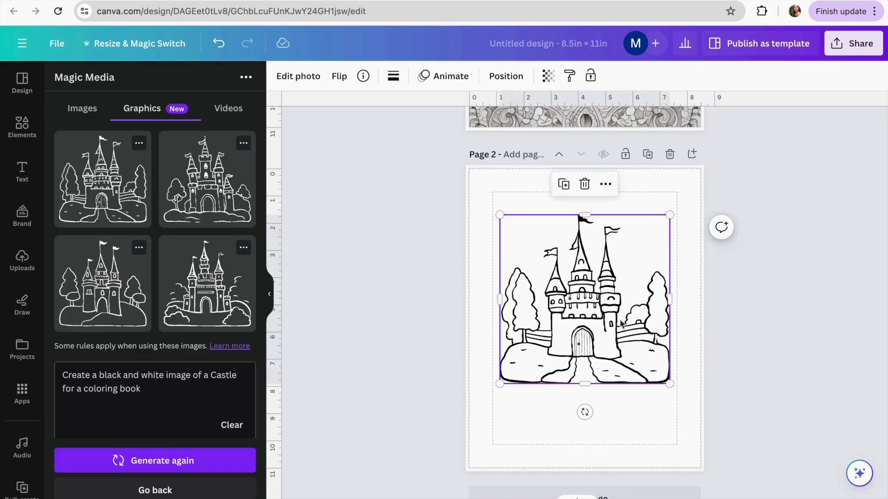
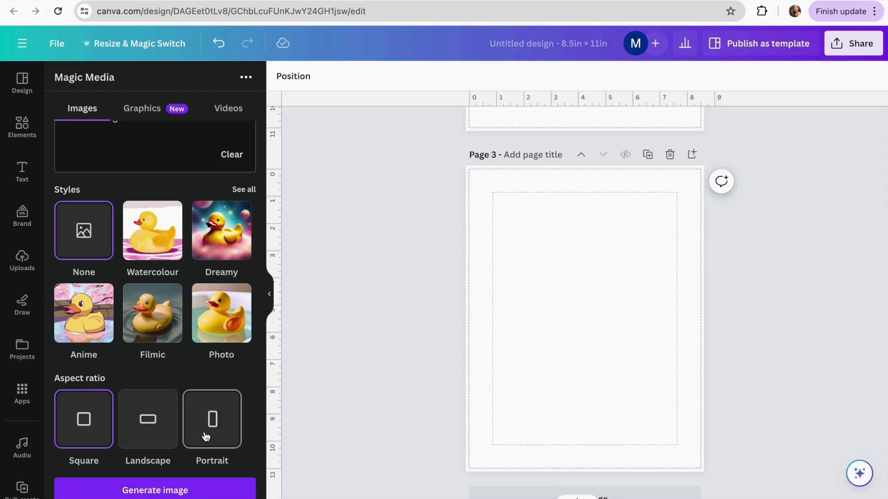
# Generate castle images in Portrait aspect ratio with no style, and generate more like the fourth result.
pyautogui.click(205, 432)
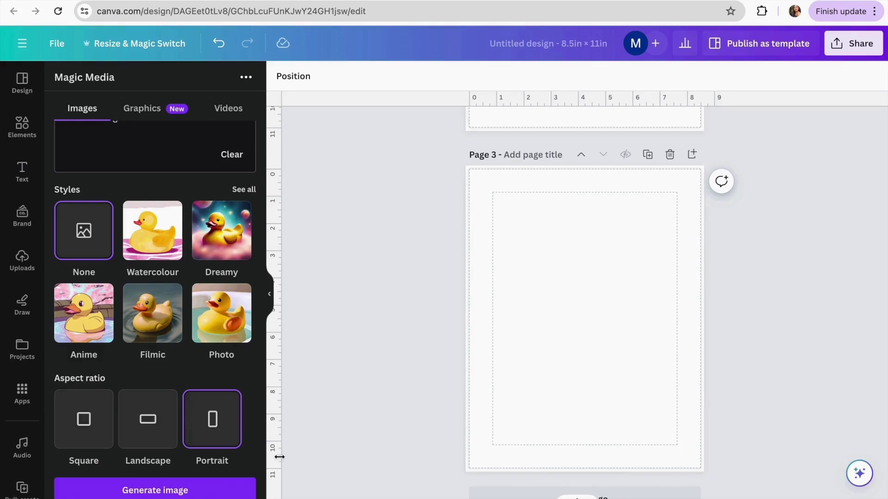
pyautogui.click(192, 491)
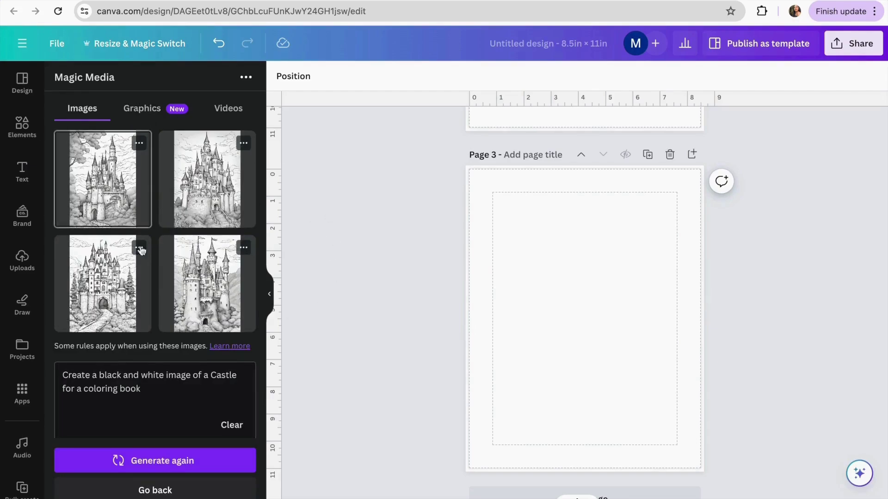
pyautogui.click(245, 248)
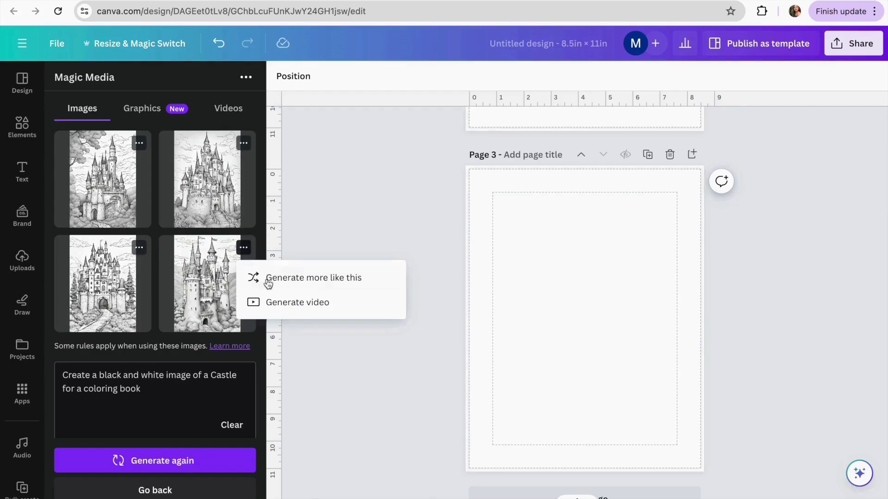
pyautogui.click(307, 278)
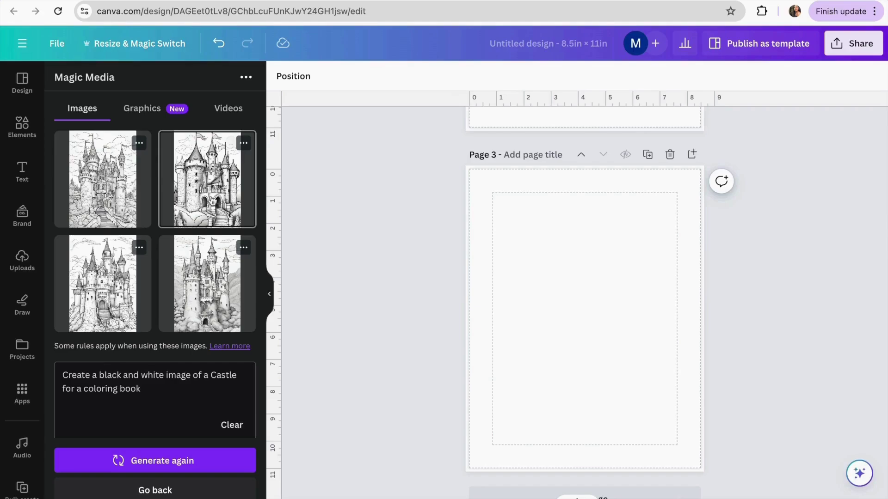
# Place the second castle variation on page 3, enlarge it to nearly the page width, and align it with the page's upper edge.
pyautogui.click(201, 182)
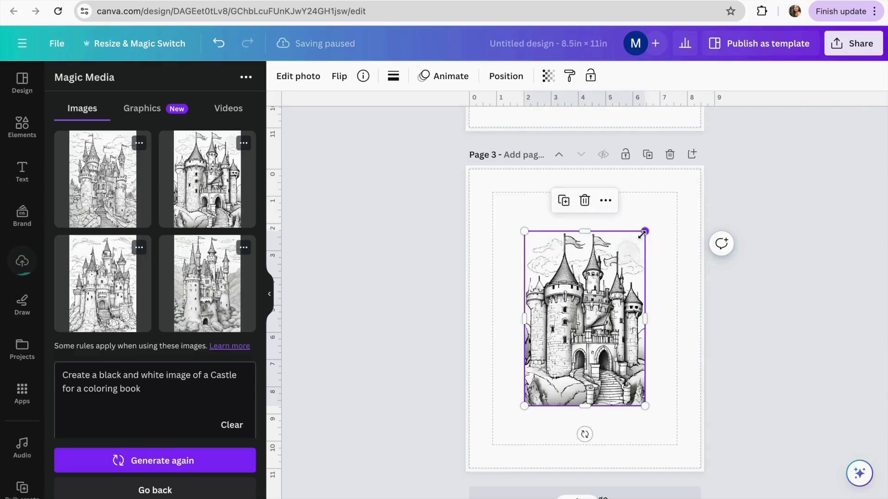
pyautogui.moveTo(645, 231); pyautogui.dragTo(634, 208)
pyautogui.moveTo(650, 420); pyautogui.dragTo(686, 470)
pyautogui.moveTo(639, 396); pyautogui.dragTo(623, 378)
pyautogui.moveTo(675, 454); pyautogui.dragTo(686, 485)
pyautogui.moveTo(578, 273); pyautogui.dragTo(581, 271)
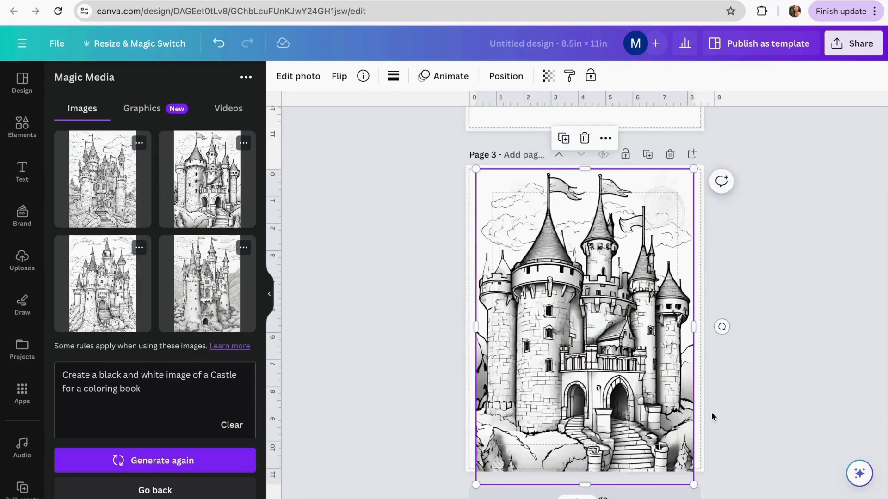
# Crop off the lower part of the castle image on page 3 so that it ends within the page.
pyautogui.doubleClick(647, 420)
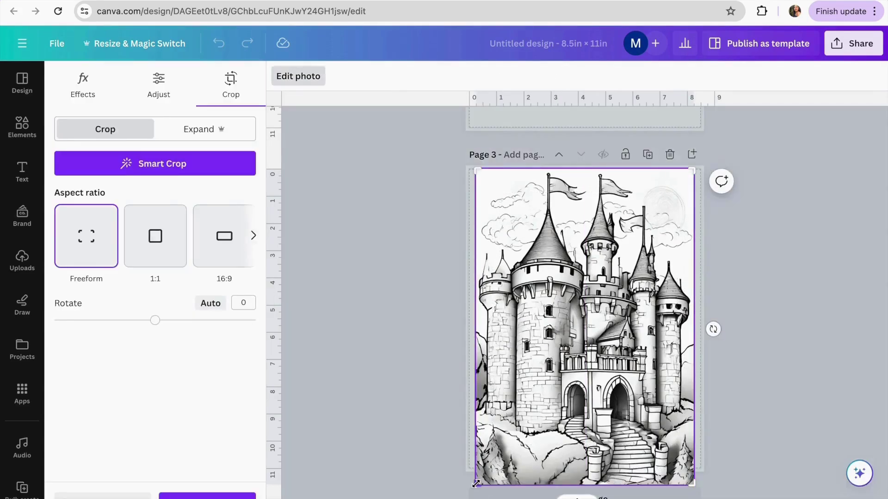
pyautogui.moveTo(475, 484); pyautogui.dragTo(476, 465)
pyautogui.click(750, 390)
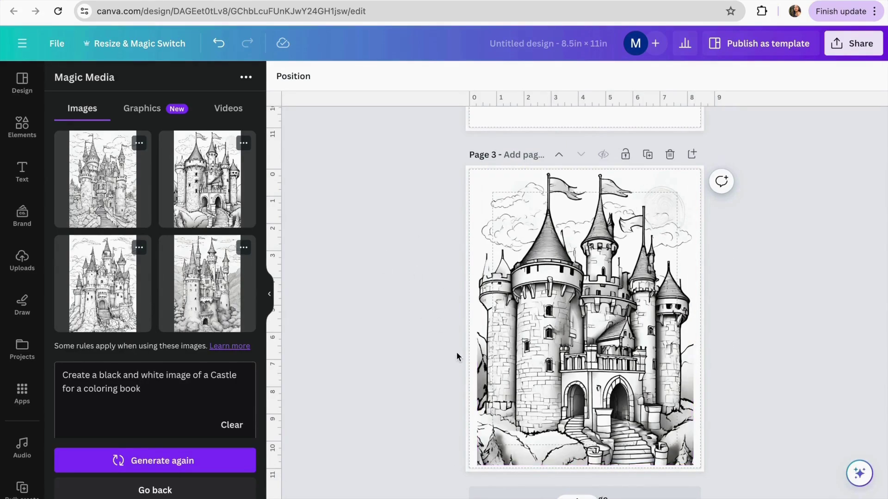
pyautogui.scroll(1, 456, 351)
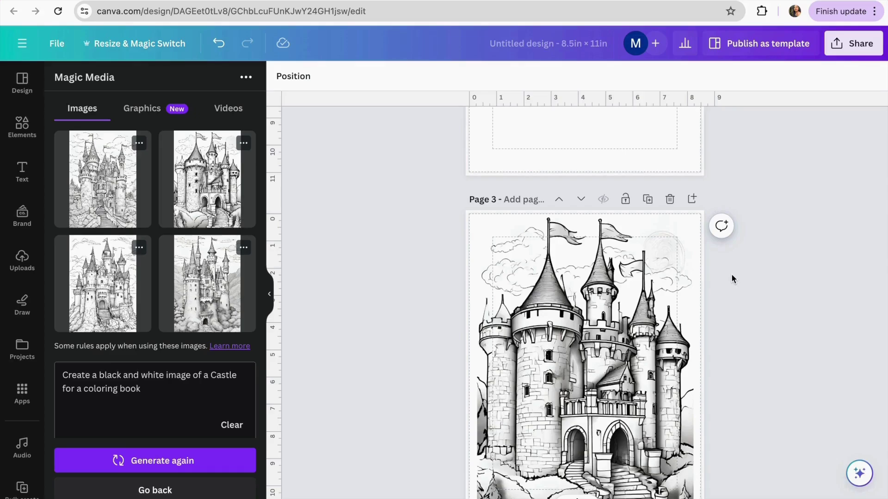
# Find the DALL·E app among the Canva apps and open it for the empty page 4.
pyautogui.scroll(-8, 647, 255)
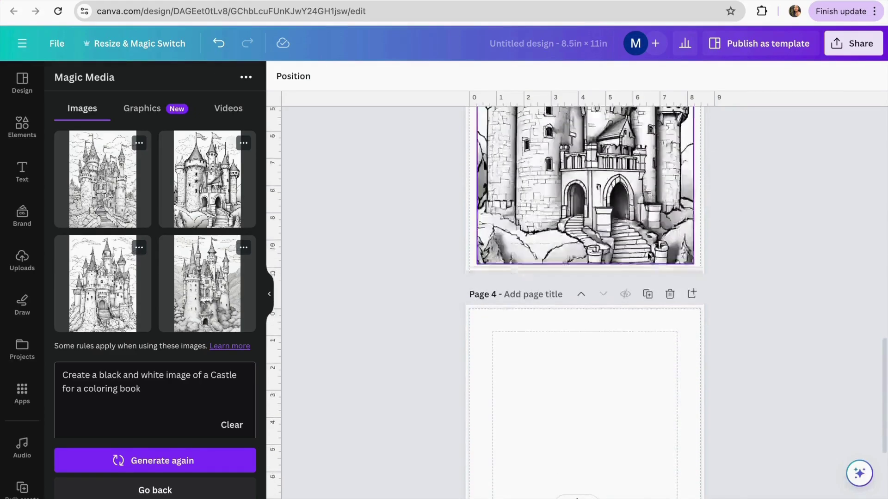
pyautogui.click(22, 124)
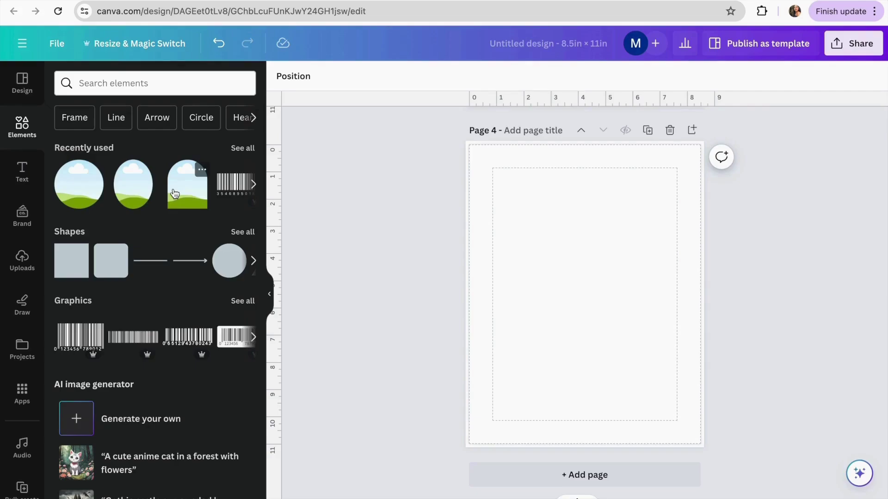
pyautogui.click(16, 402)
pyautogui.click(180, 90)
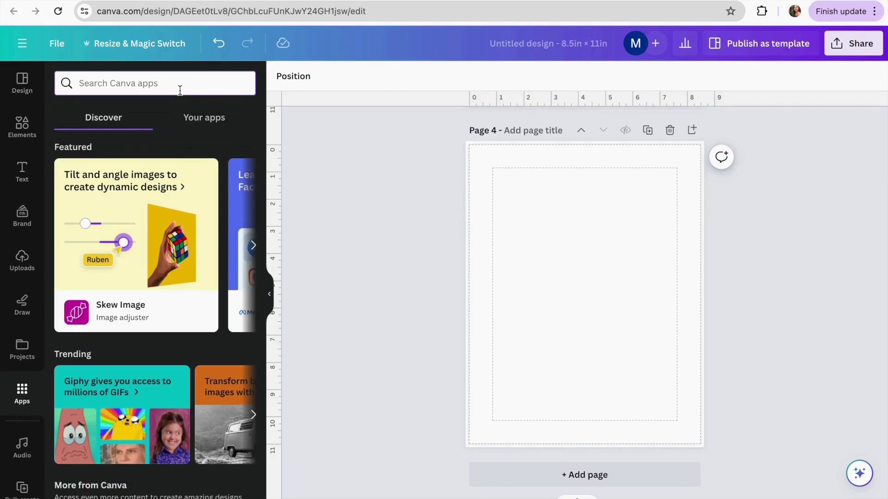
pyautogui.write('dal')
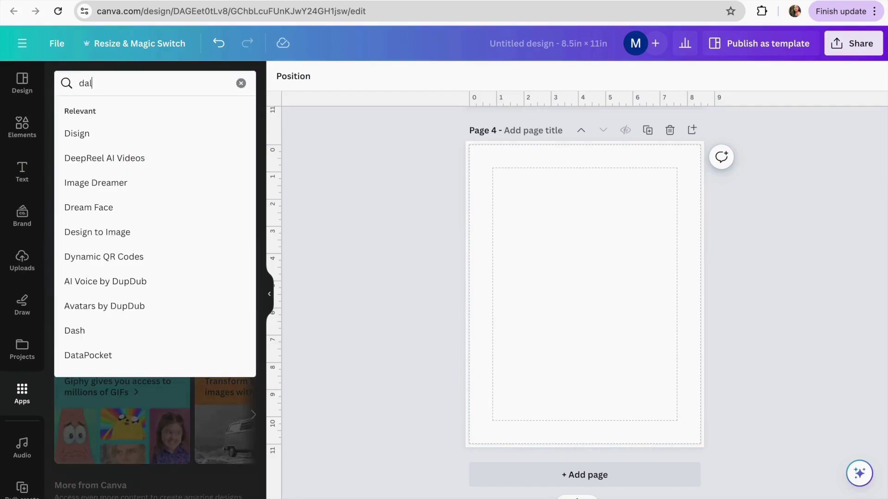
pyautogui.write('le')
pyautogui.click(148, 134)
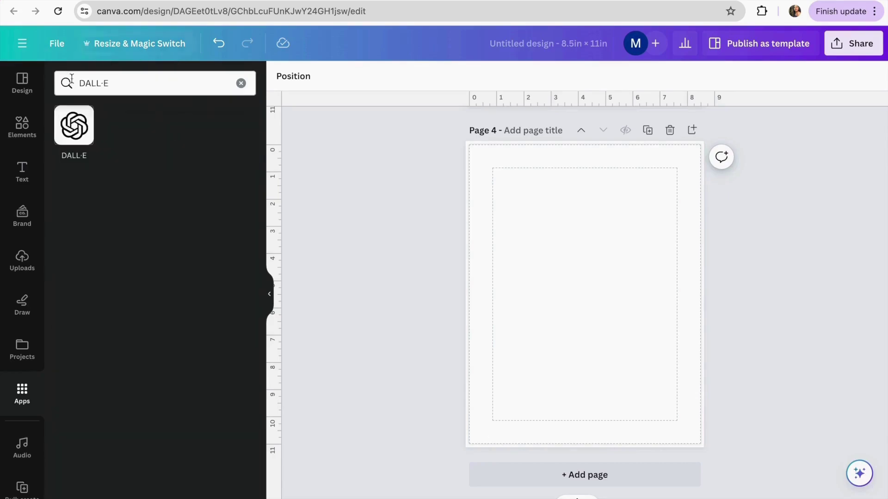
pyautogui.click(75, 137)
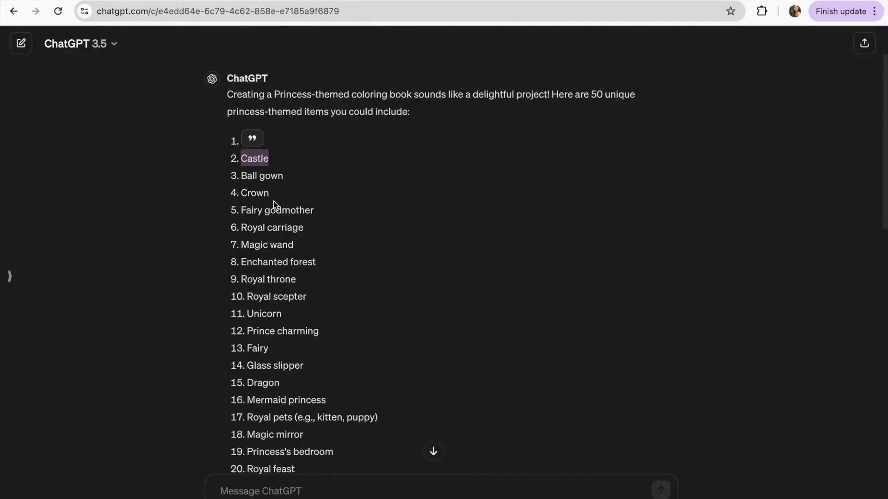
# Take Crown from the ChatGPT list and generate DALL·E images for "Create a black and white image of a Crown for a coloring book".
pyautogui.click(272, 200)
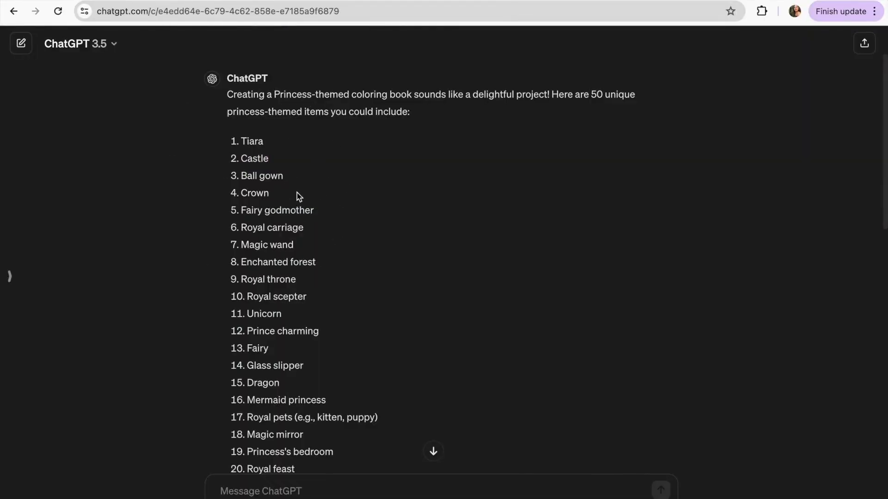
pyautogui.doubleClick(255, 193)
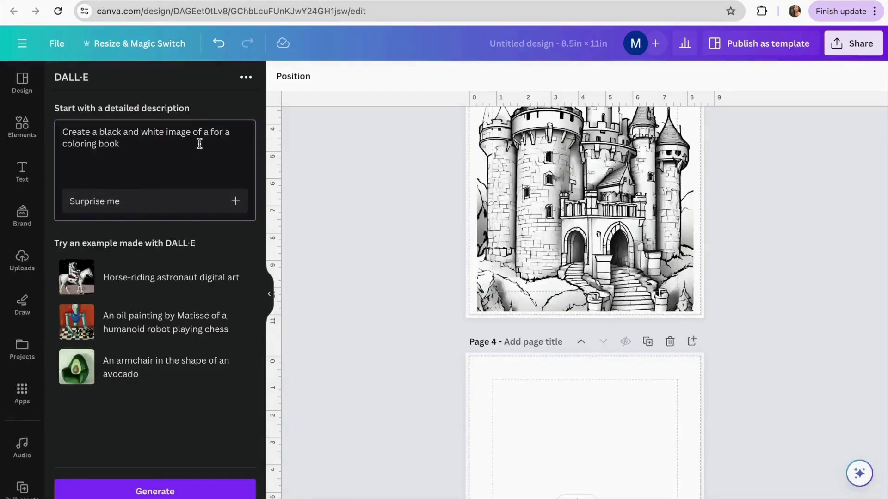
pyautogui.write('Crown')
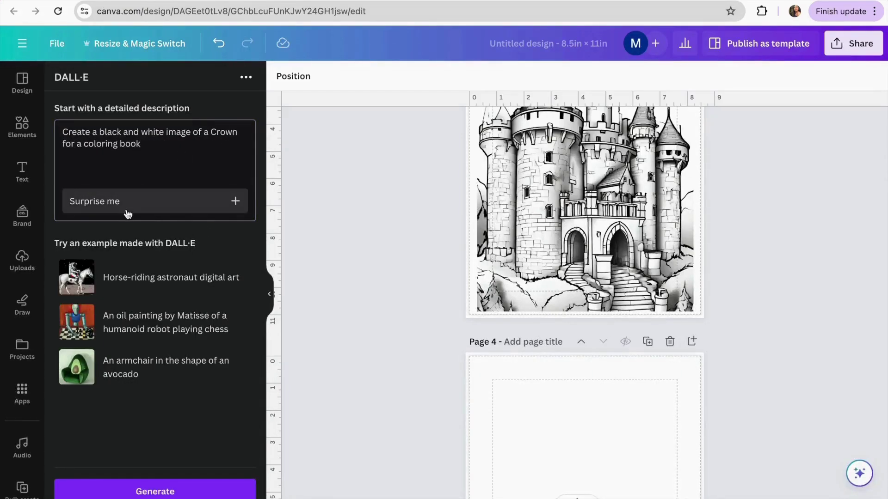
pyautogui.click(165, 491)
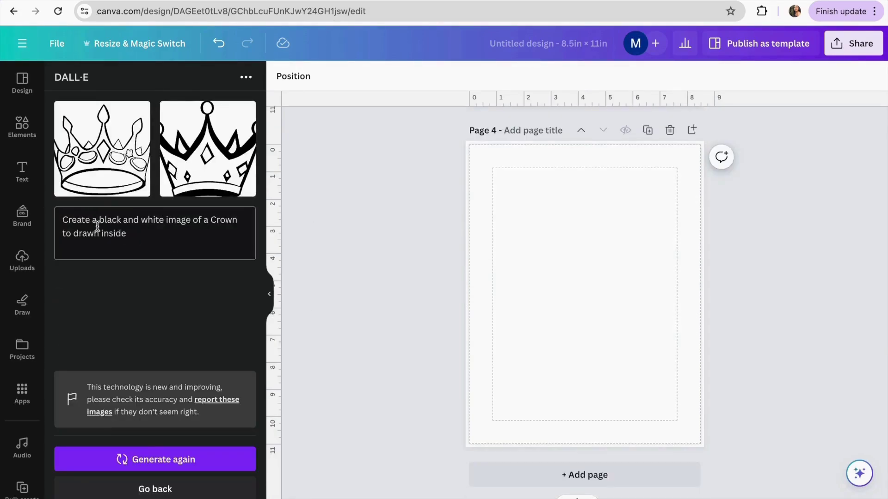
# Place the first crown image on page 4 and enlarge it to about 6.3 in wide, keeping it inside the margin guides.
pyautogui.click(102, 183)
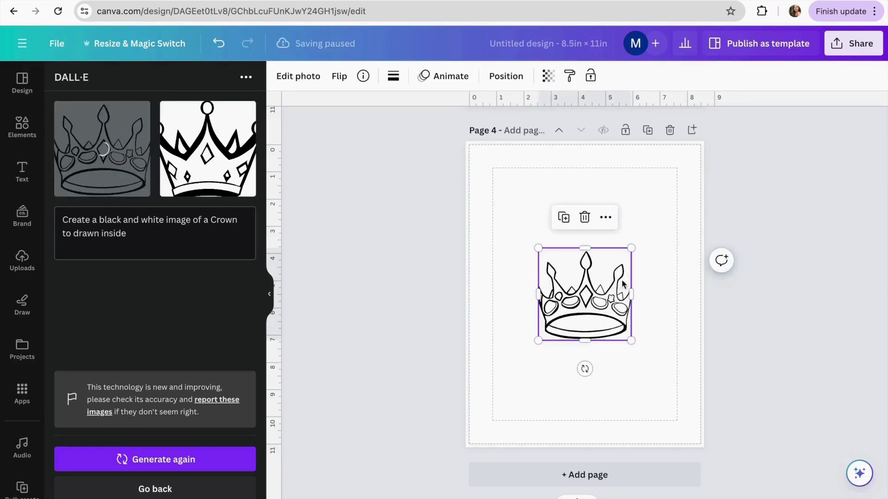
pyautogui.moveTo(629, 249); pyautogui.dragTo(590, 274)
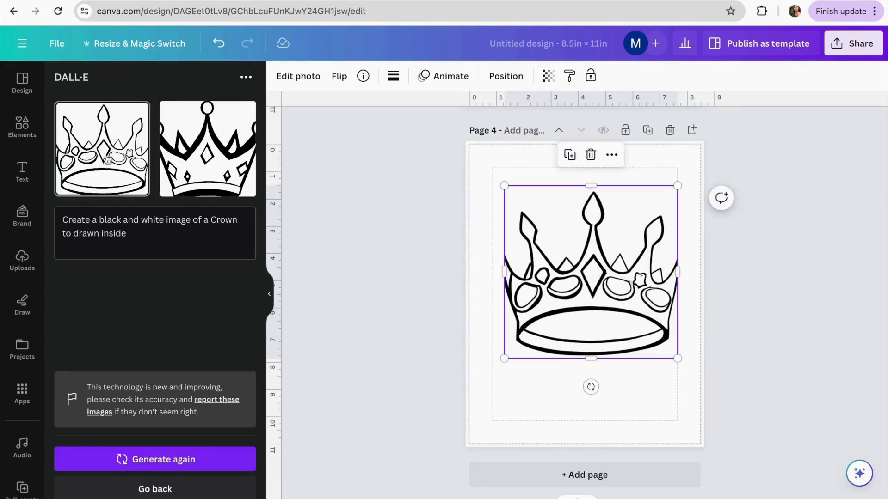
pyautogui.moveTo(572, 307); pyautogui.dragTo(568, 315)
pyautogui.click(748, 316)
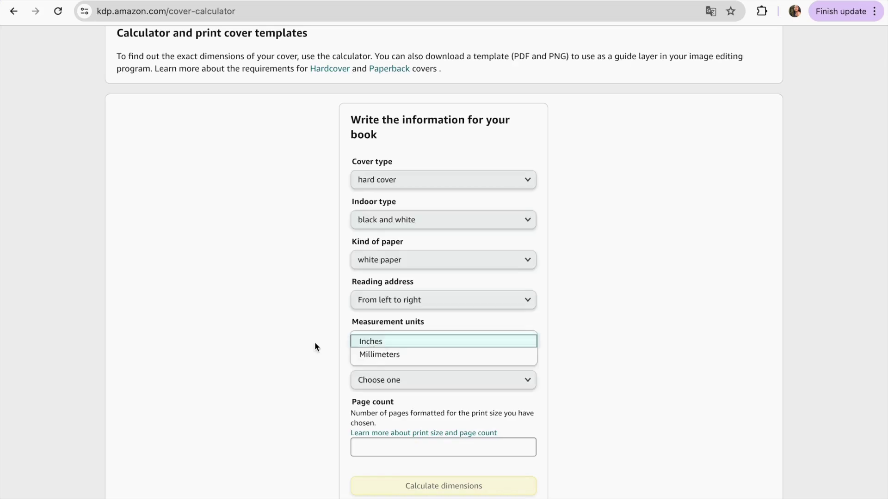
# In the KDP cover calculator, set the measurement units to inches and the interior print size to 8.25 x 11 inches.
pyautogui.click(367, 338)
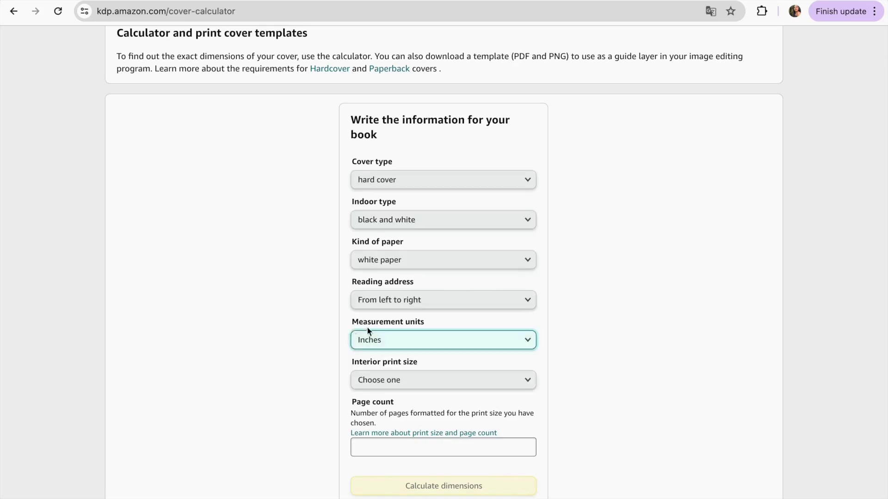
pyautogui.click(419, 341)
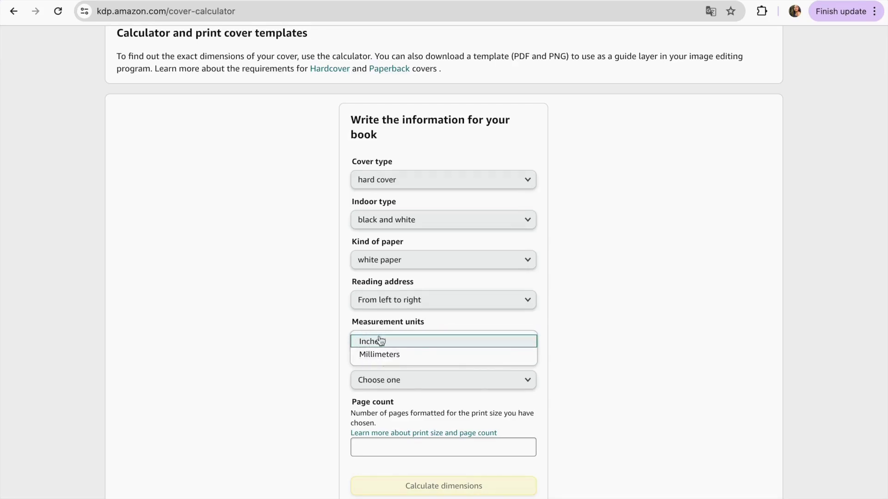
pyautogui.click(321, 359)
pyautogui.click(397, 388)
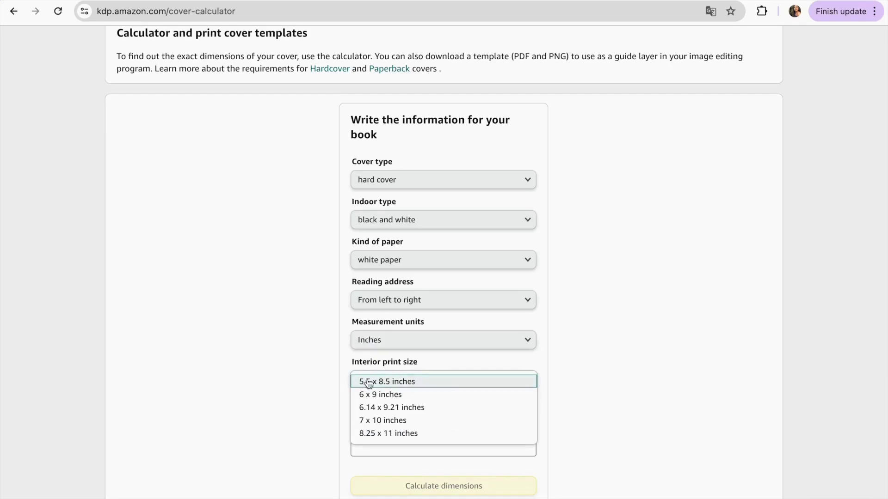
pyautogui.click(396, 434)
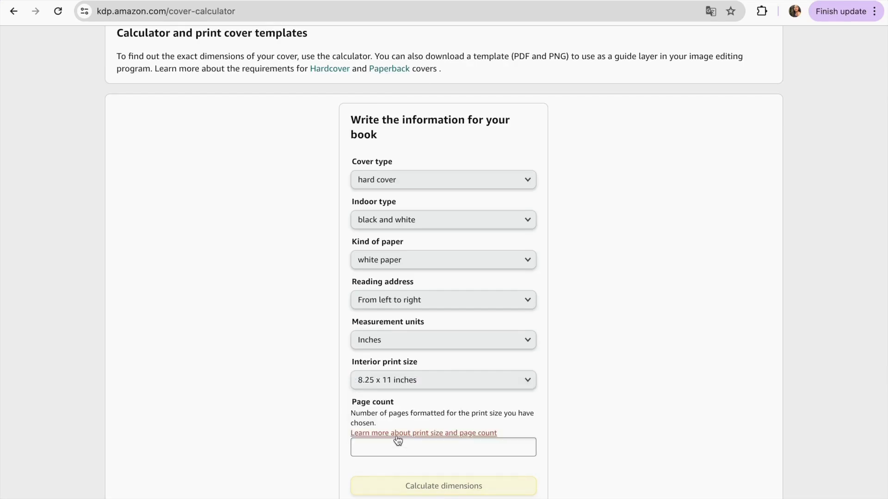
# Set the page count to 80, calculate the cover dimensions and download the cover template.
pyautogui.click(397, 442)
pyautogui.write('80')
pyautogui.scroll(-2, 550, 362)
pyautogui.scroll(1, 518, 379)
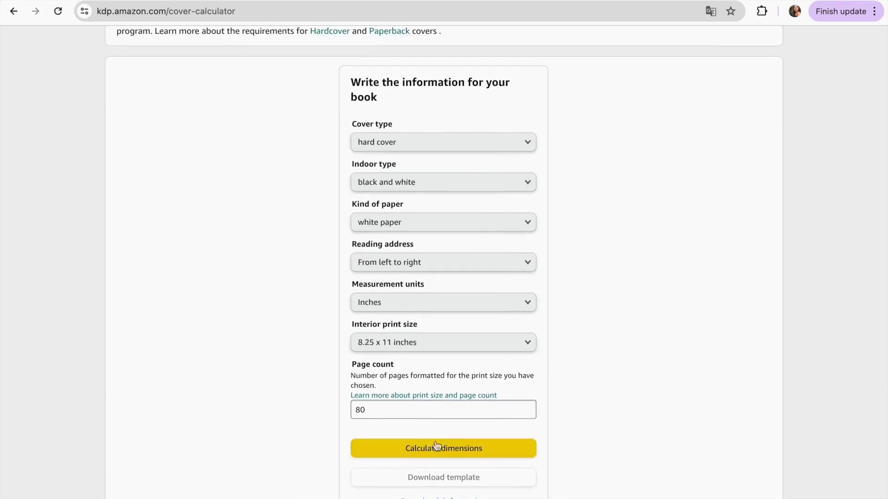
pyautogui.click(465, 446)
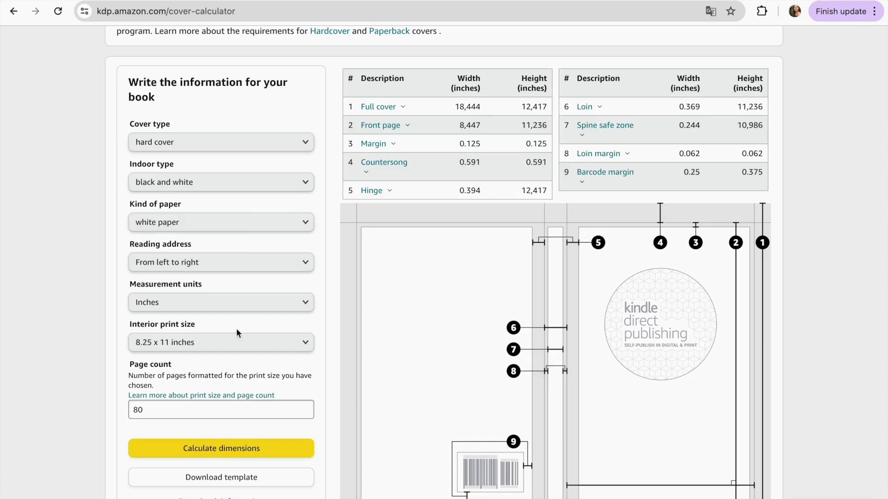
pyautogui.click(250, 478)
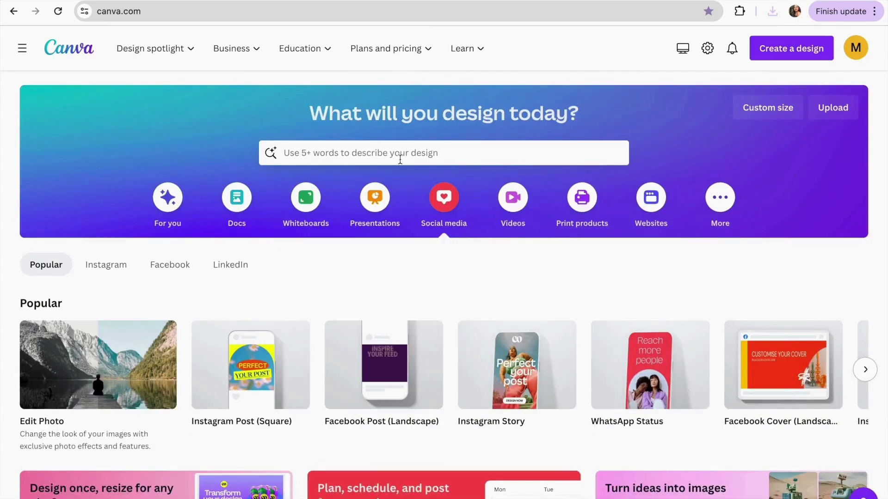
# Create a new Canva design with a custom size of 18.444 × 12.417 in, taken from the calculator's full cover dimensions.
pyautogui.click(790, 54)
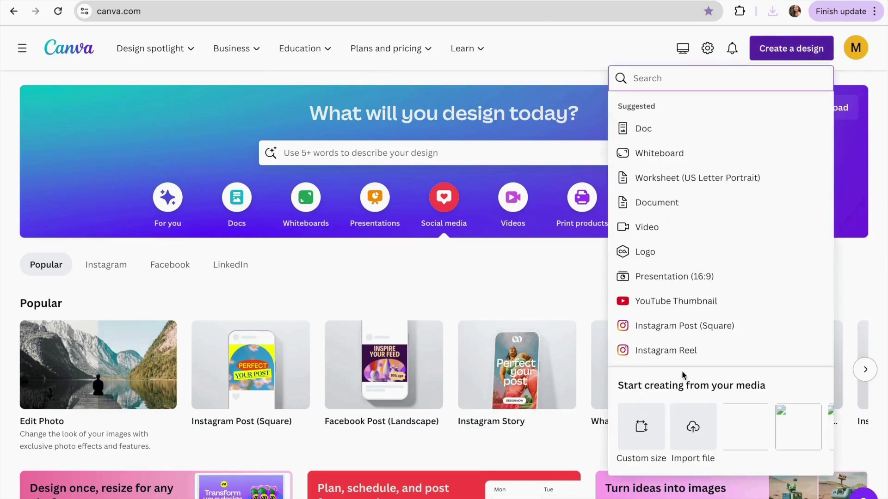
pyautogui.click(639, 435)
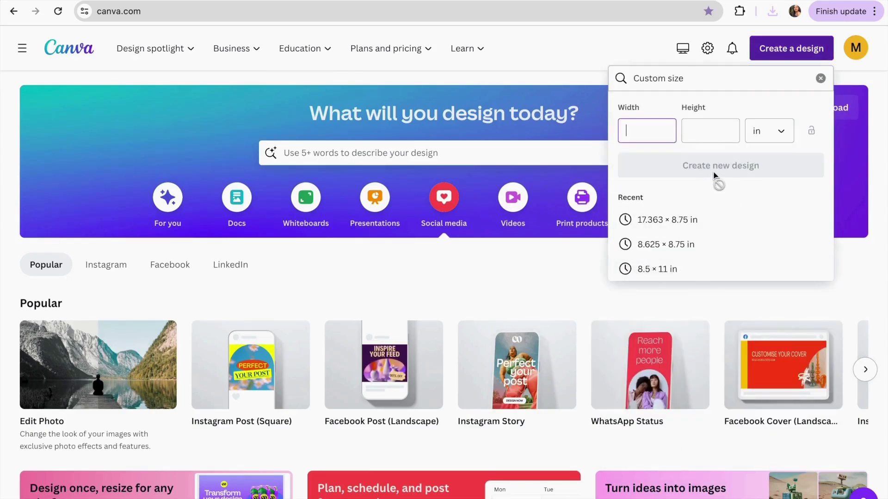
pyautogui.click(277, 1)
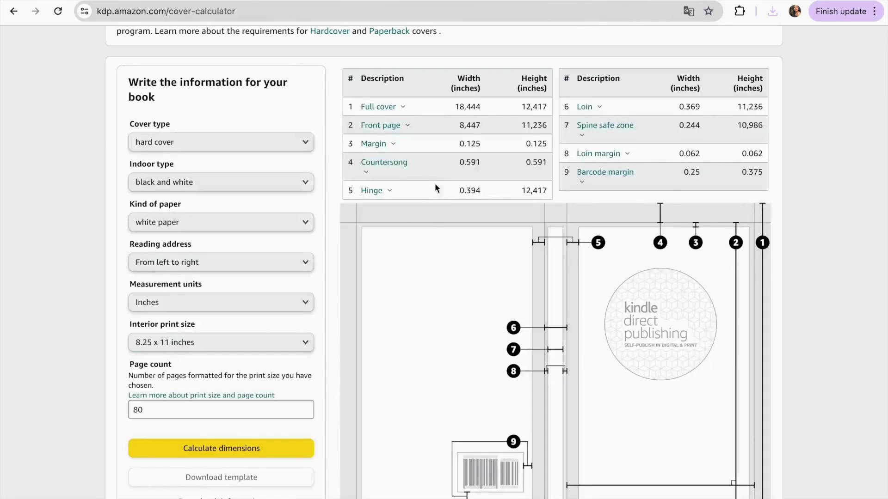
pyautogui.moveTo(452, 107); pyautogui.dragTo(555, 112)
pyautogui.click(547, 113)
pyautogui.moveTo(369, 106)
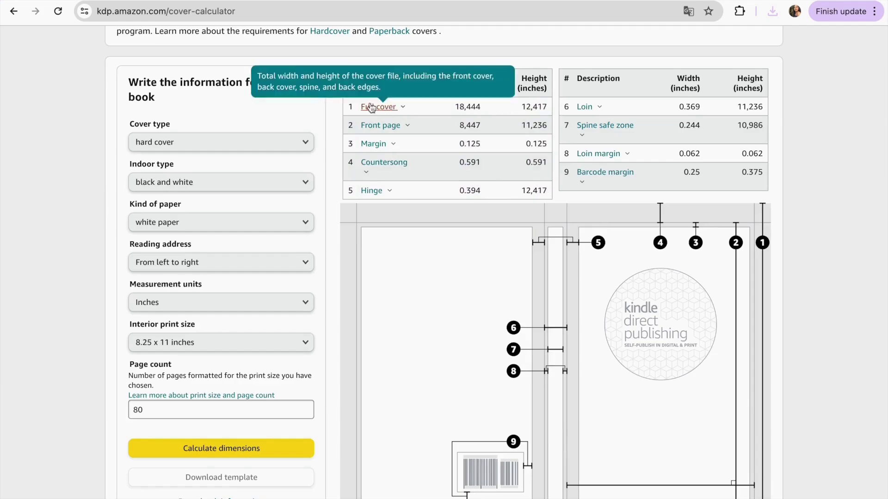
pyautogui.moveTo(442, 107); pyautogui.dragTo(547, 107)
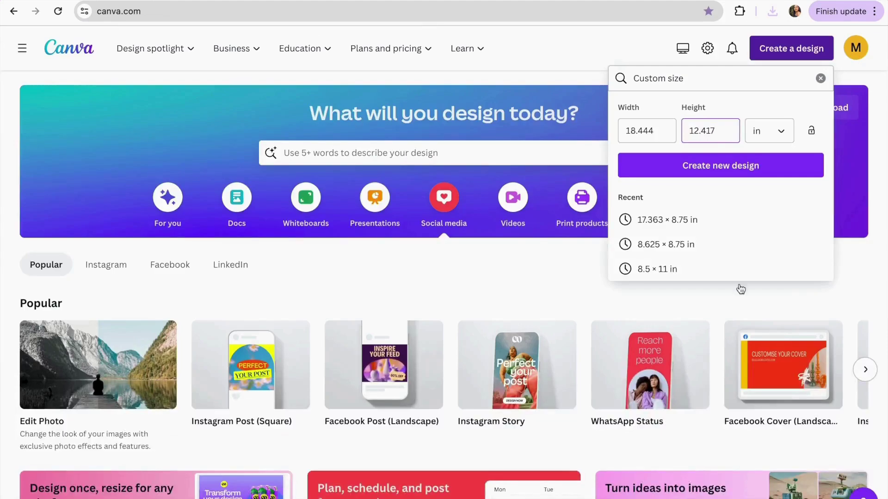
pyautogui.click(705, 176)
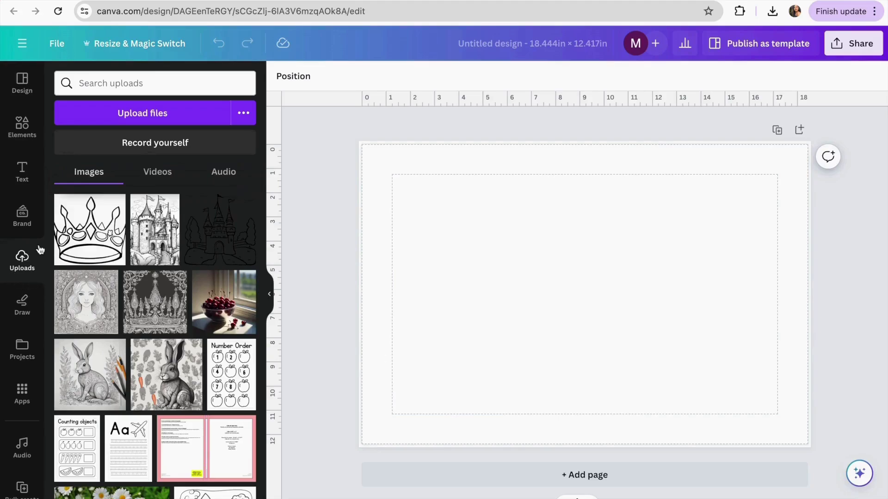
# Upload the cover template image CASE_LAMINATE_8.250x11.000_80_BW_WHITE_es_ES copy.png from the Desktop folder.
pyautogui.click(170, 115)
pyautogui.click(271, 141)
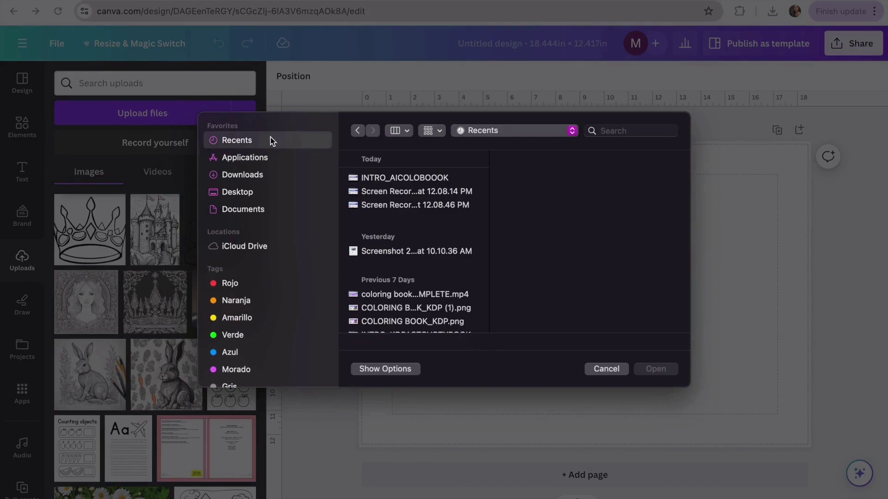
pyautogui.click(251, 196)
pyautogui.click(416, 162)
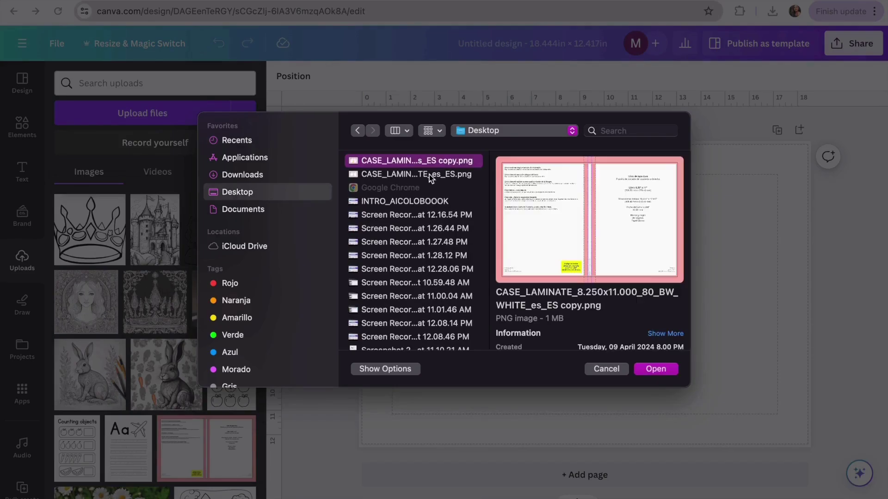
pyautogui.click(656, 369)
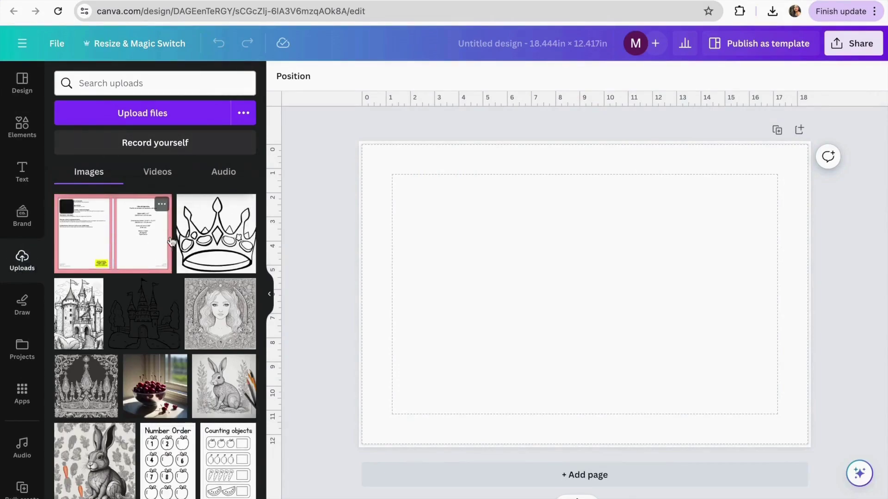
# Place the uploaded cover template on the page, align it with the page corner and enlarge it to cover the whole page.
pyautogui.click(126, 229)
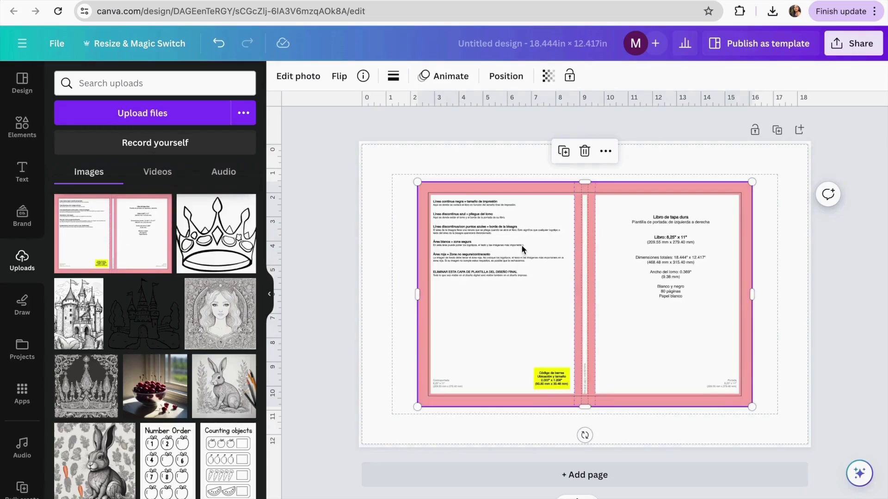
pyautogui.moveTo(524, 248); pyautogui.dragTo(478, 231)
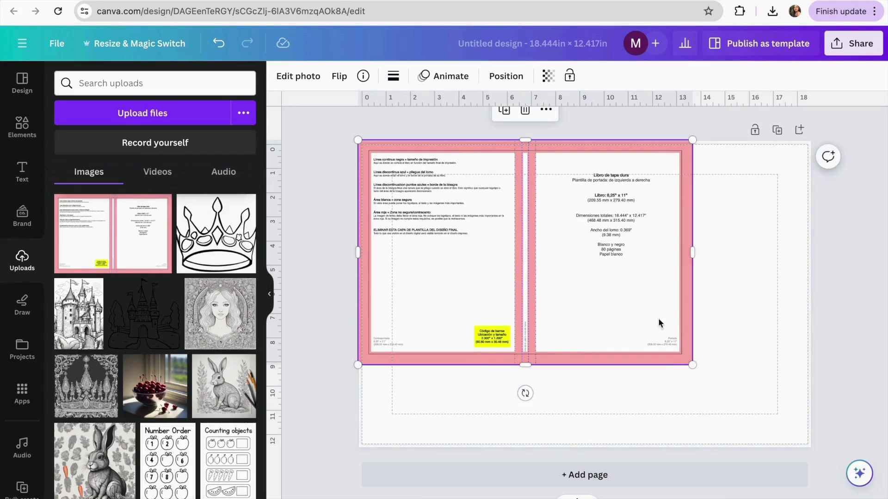
pyautogui.moveTo(692, 365); pyautogui.dragTo(810, 444)
pyautogui.moveTo(686, 349); pyautogui.dragTo(686, 347)
pyautogui.click(861, 301)
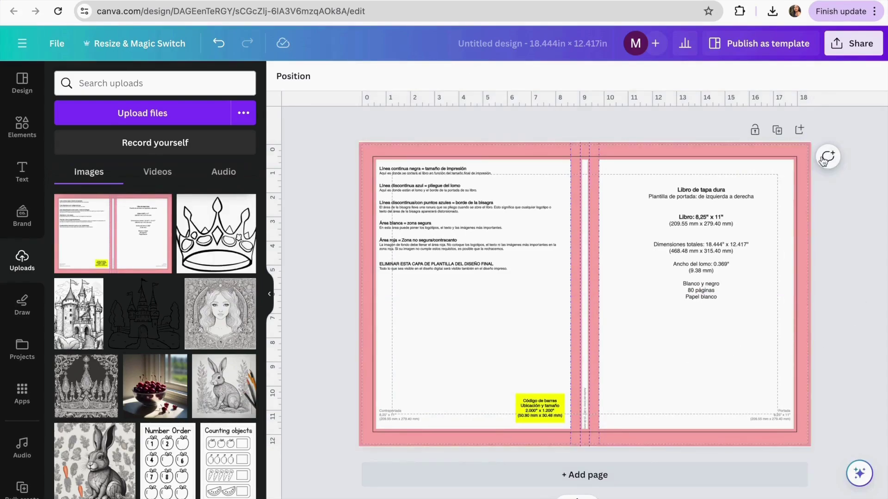
# Lock the cover template image in place on the page.
pyautogui.keyDown('ctrl'); pyautogui.scroll(2, 573, 222); pyautogui.keyUp('ctrl')
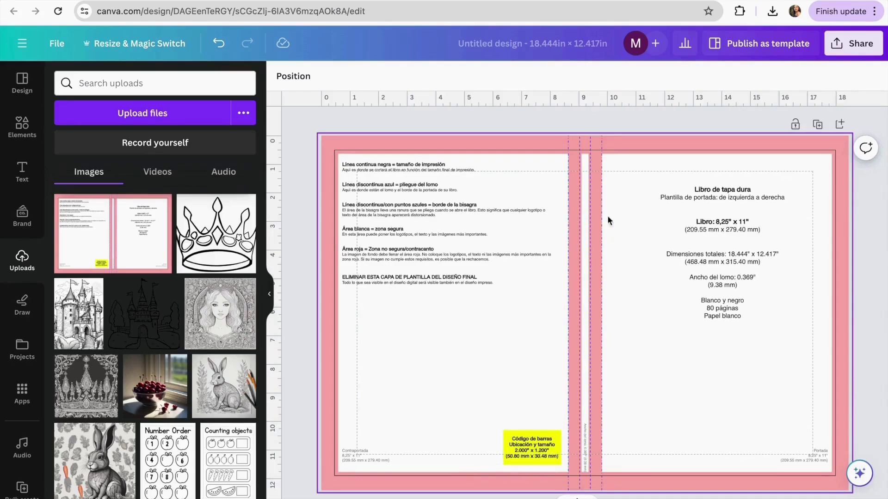
pyautogui.click(376, 261)
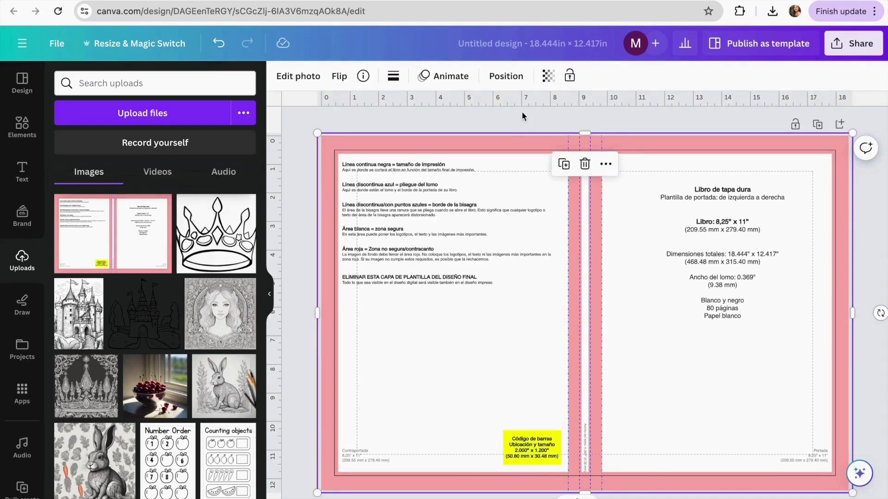
pyautogui.click(568, 74)
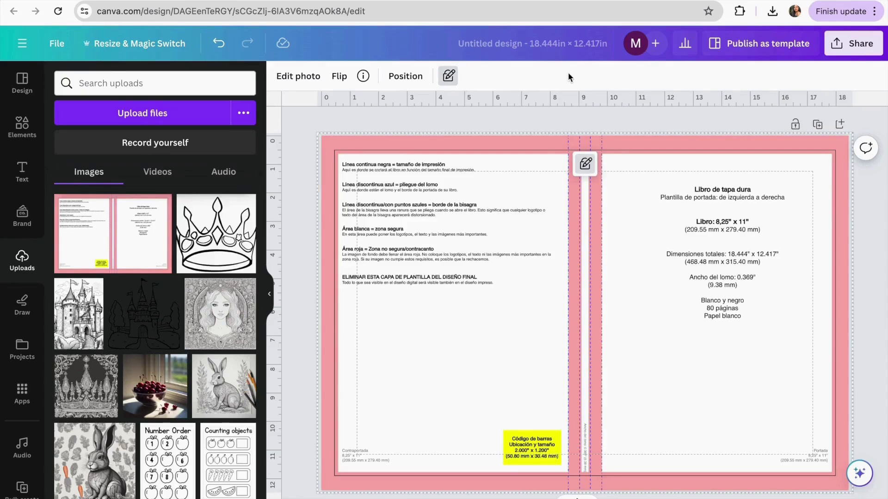
# Add a square shape and stretch it into a bar covering the template's upper red margin across the full page width.
pyautogui.click(288, 209)
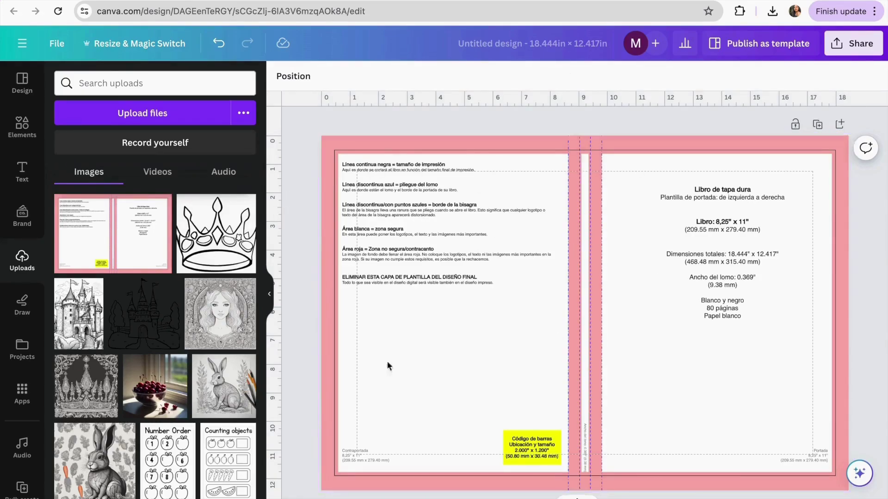
pyautogui.click(23, 129)
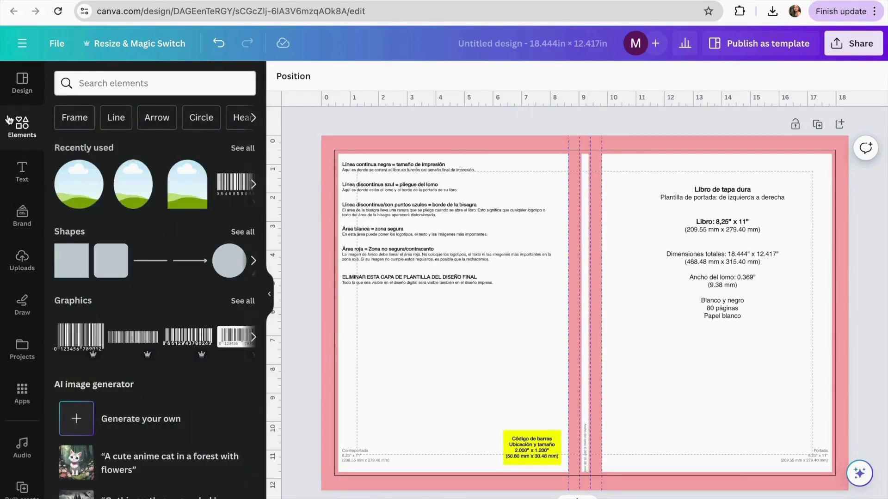
pyautogui.click(72, 252)
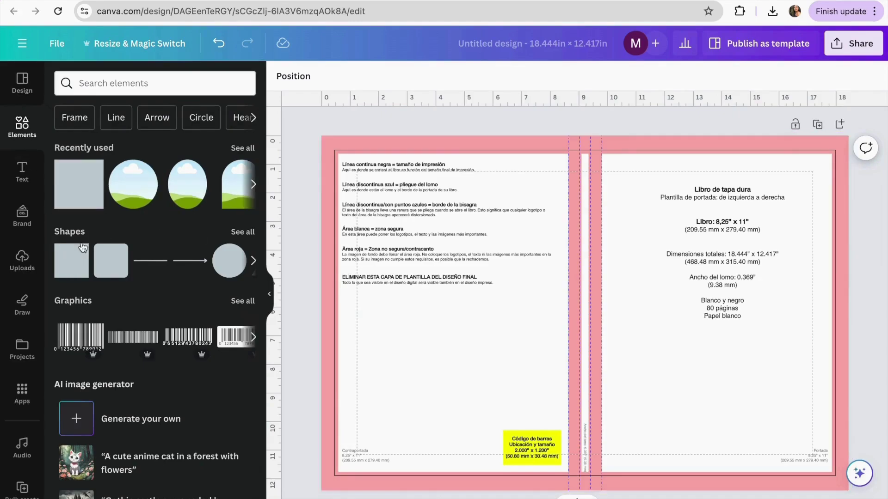
pyautogui.click(70, 267)
pyautogui.moveTo(585, 258); pyautogui.dragTo(375, 177)
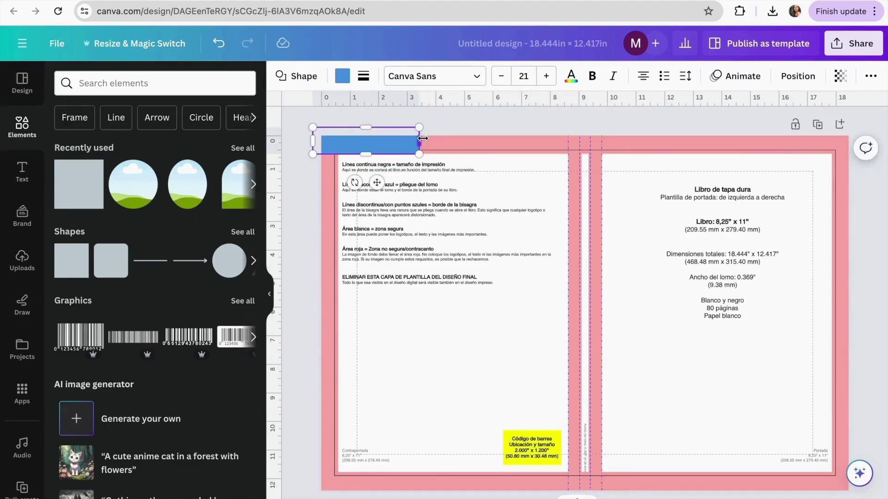
pyautogui.moveTo(422, 139); pyautogui.dragTo(865, 141)
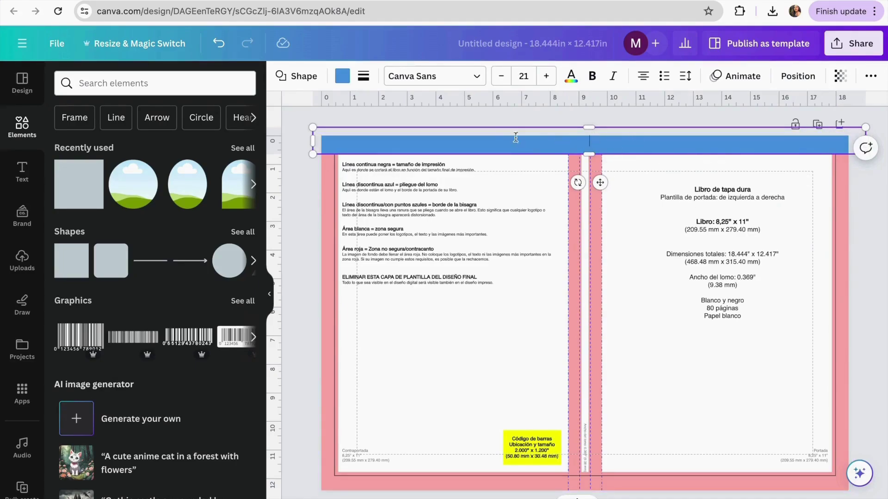
# Set the transparency of the bar over the upper margin to 47.
pyautogui.click(841, 81)
pyautogui.moveTo(780, 123); pyautogui.dragTo(777, 125)
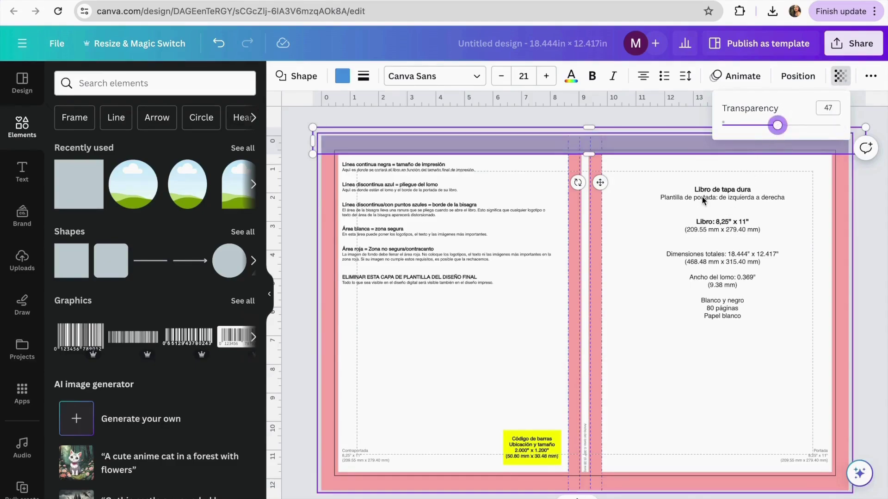
pyautogui.click(603, 193)
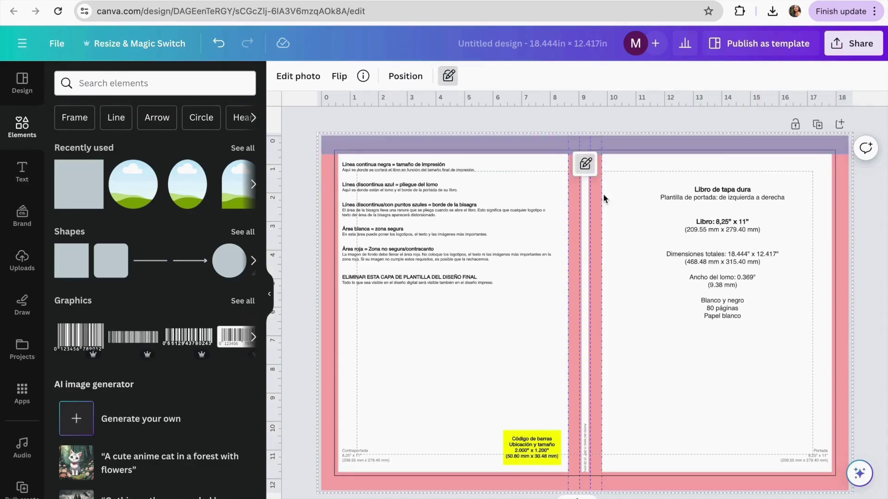
# Duplicate the semi-transparent bar to cover the template's lower margin, both side margins and the spine area.
pyautogui.click(629, 145)
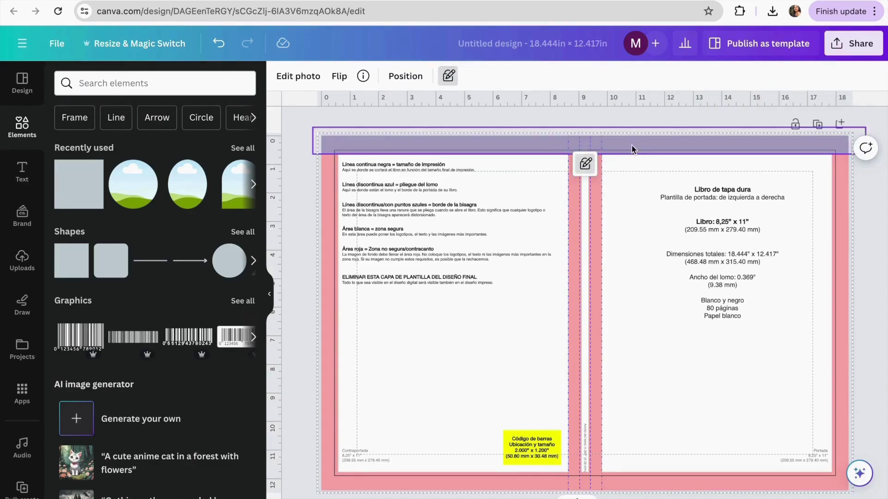
pyautogui.click(435, 175)
pyautogui.click(589, 149)
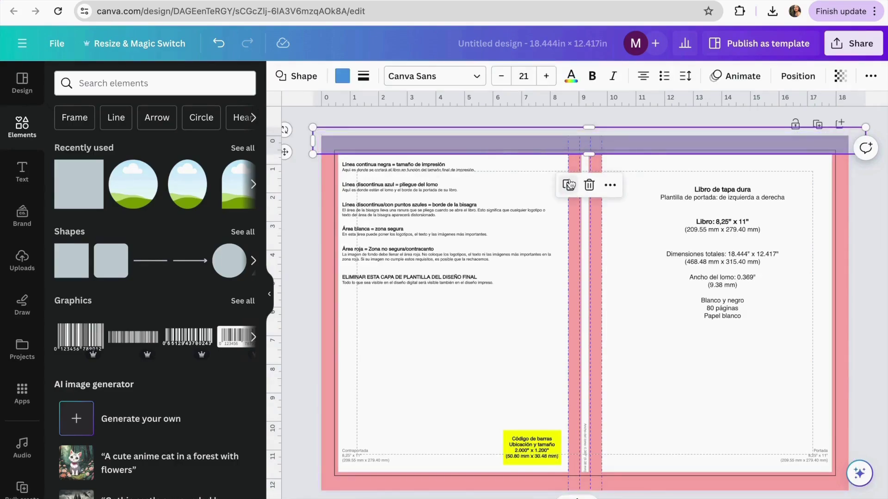
pyautogui.moveTo(569, 148); pyautogui.dragTo(570, 485)
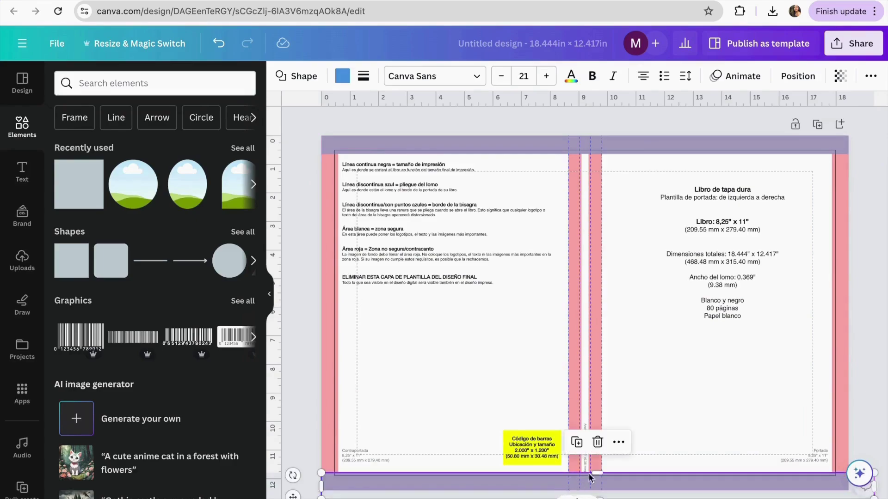
pyautogui.click(472, 333)
# Unlock the cover template image and delete it, keeping the bars that mark the margins and spine.
pyautogui.click(373, 218)
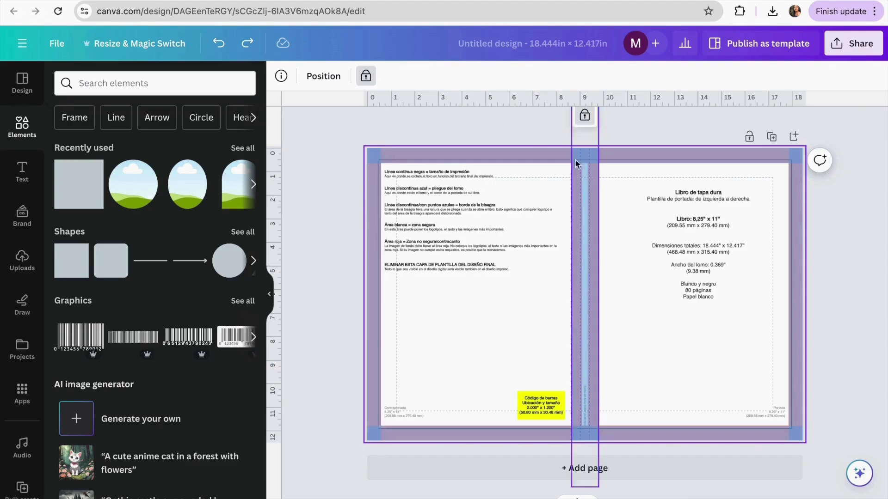
pyautogui.click(585, 115)
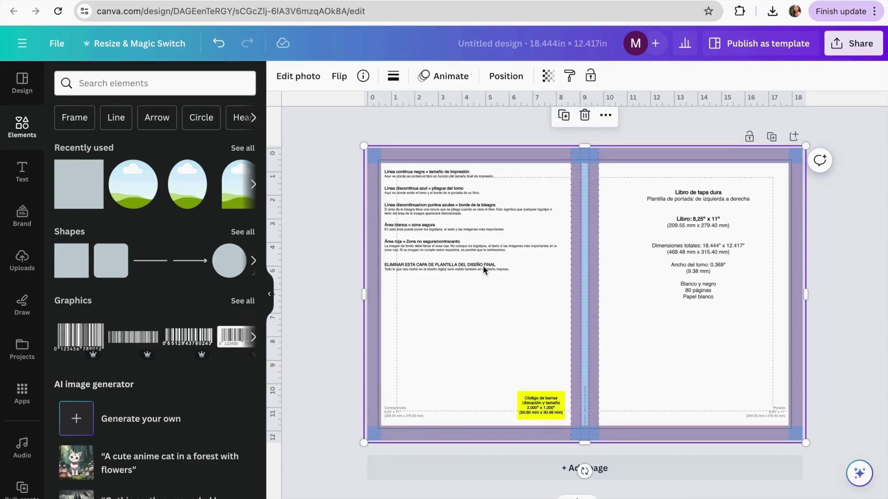
pyautogui.press('Delete')
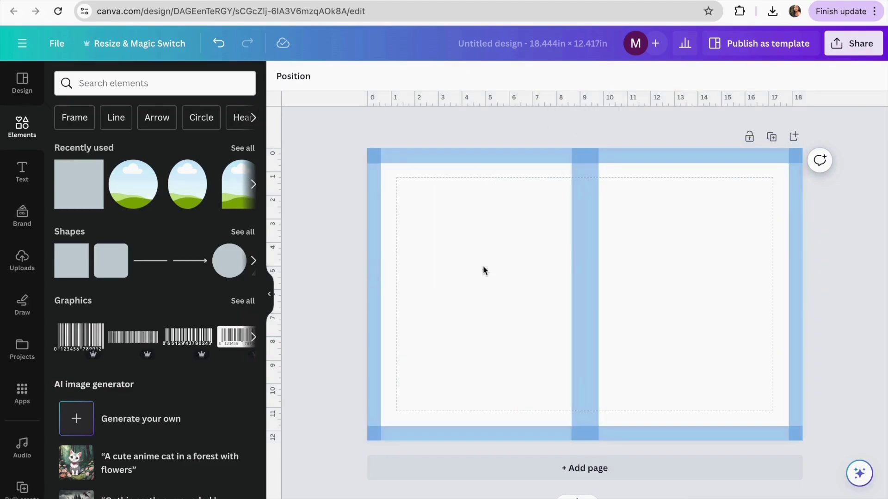
# Set the transparency of the margin and spine bars to 100 and recolour them purple #8c52ff.
pyautogui.click(364, 205)
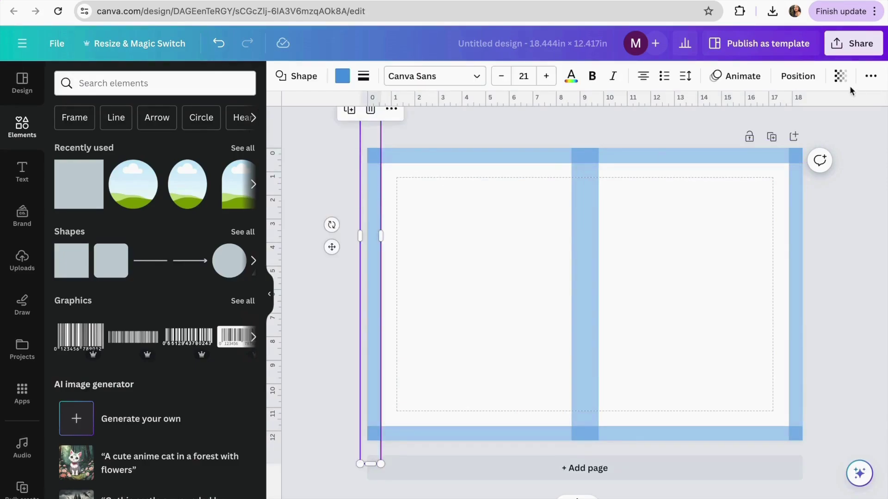
pyautogui.click(840, 75)
pyautogui.moveTo(772, 126); pyautogui.dragTo(841, 124)
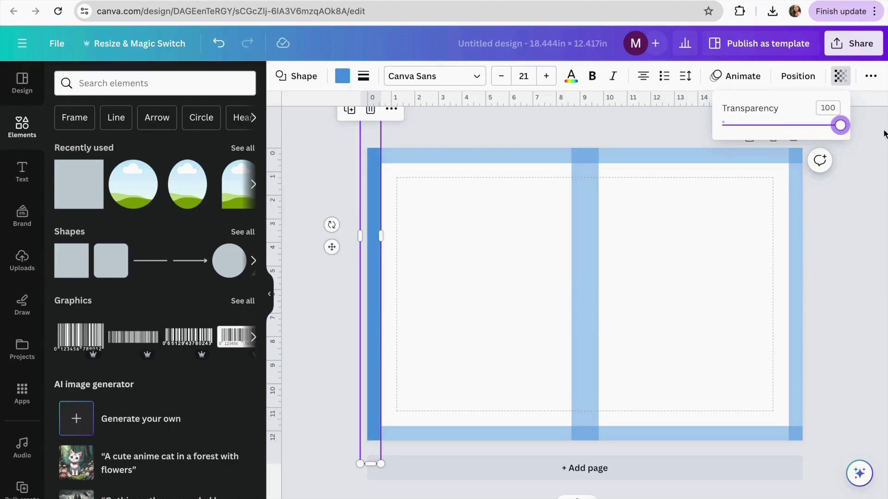
pyautogui.click(342, 76)
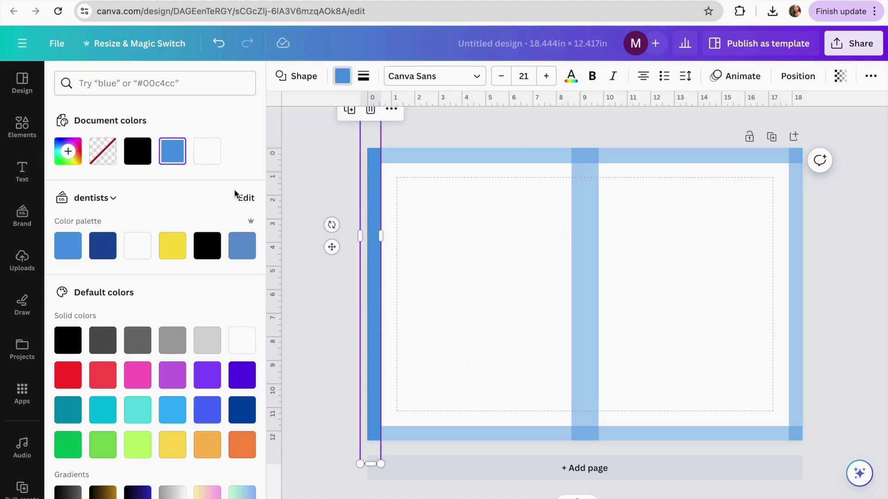
# Set the page background to the document's purple and lighten it to a pale lavender.
pyautogui.click(491, 276)
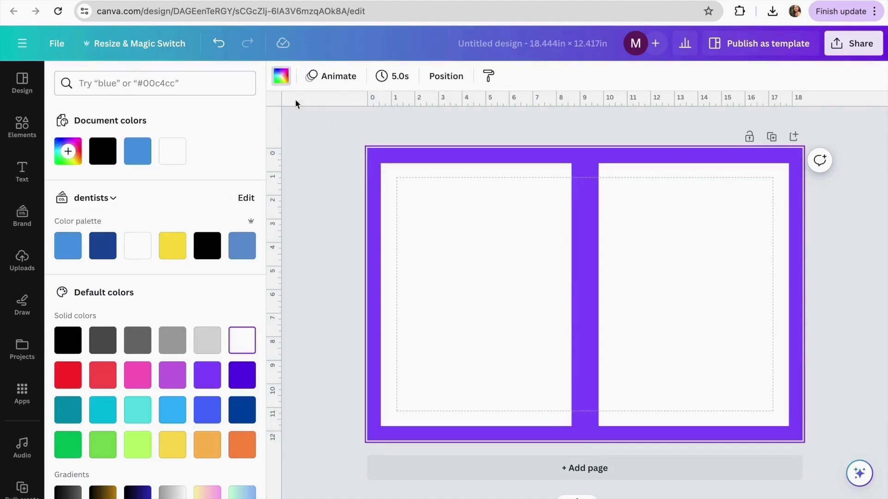
pyautogui.click(280, 76)
pyautogui.click(281, 76)
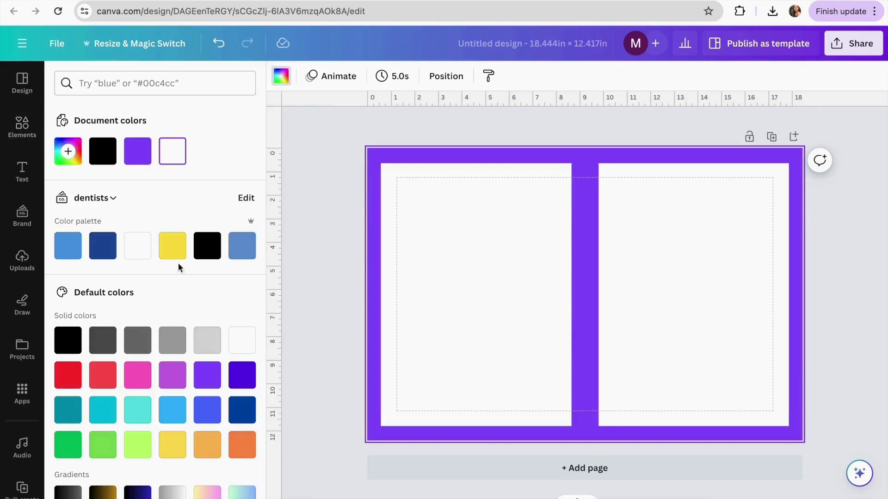
pyautogui.click(138, 157)
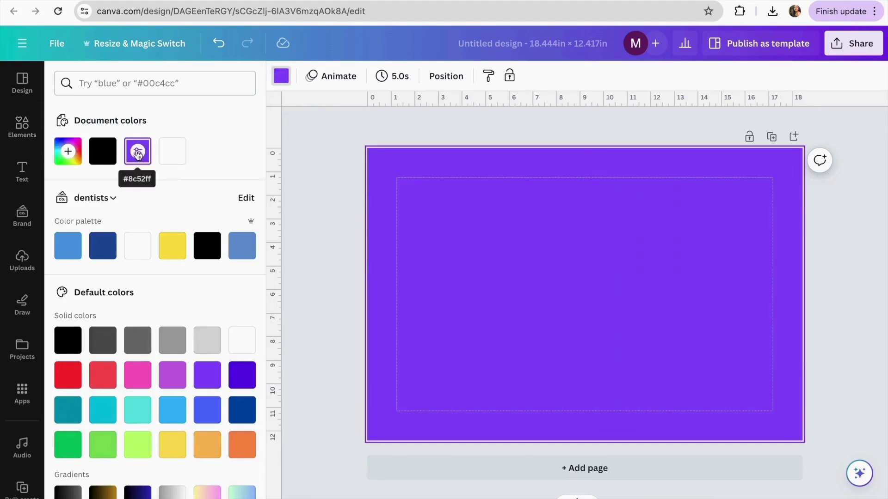
pyautogui.click(137, 155)
pyautogui.moveTo(180, 214); pyautogui.dragTo(88, 213)
pyautogui.click(341, 264)
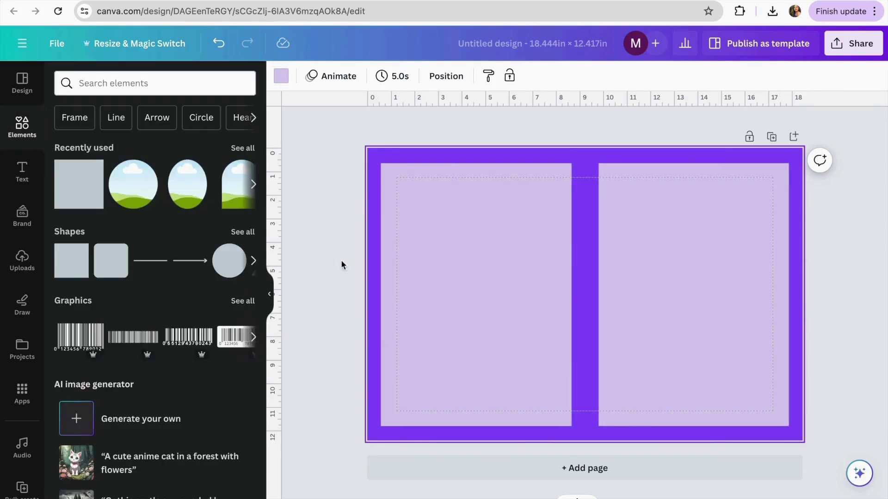
pyautogui.click(341, 265)
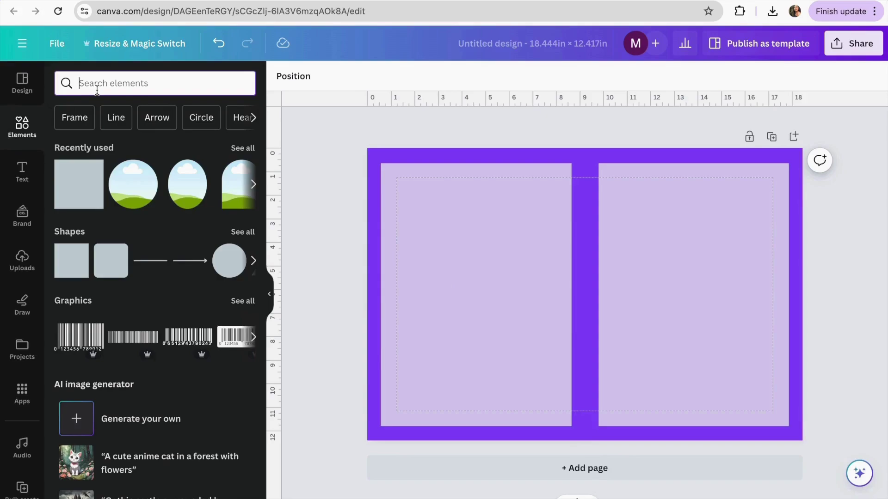
# Search the element graphics for "princes" and show more graphics like the watercolor princess.
pyautogui.write('prince')
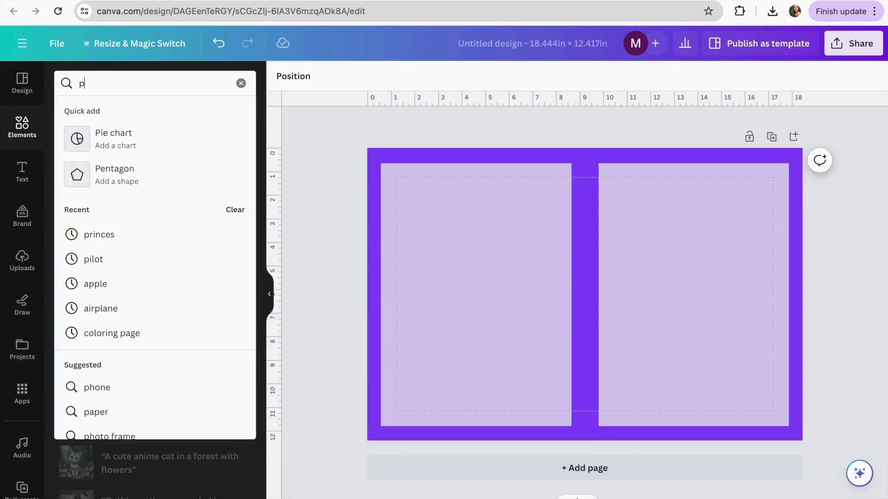
pyautogui.click(107, 134)
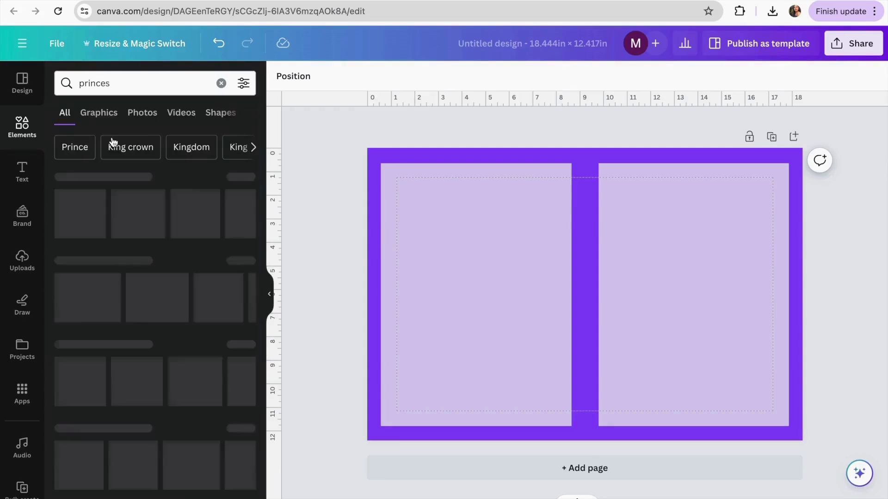
pyautogui.click(98, 113)
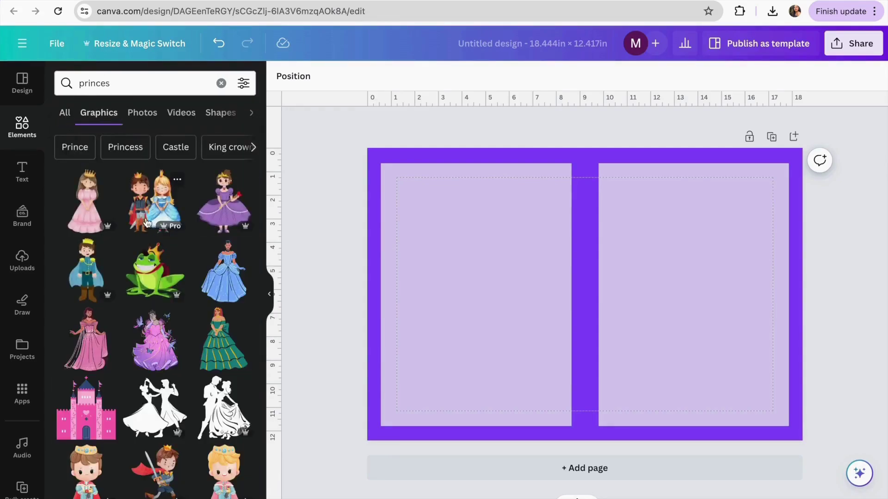
pyautogui.scroll(-5, 143, 218)
pyautogui.scroll(5, 147, 223)
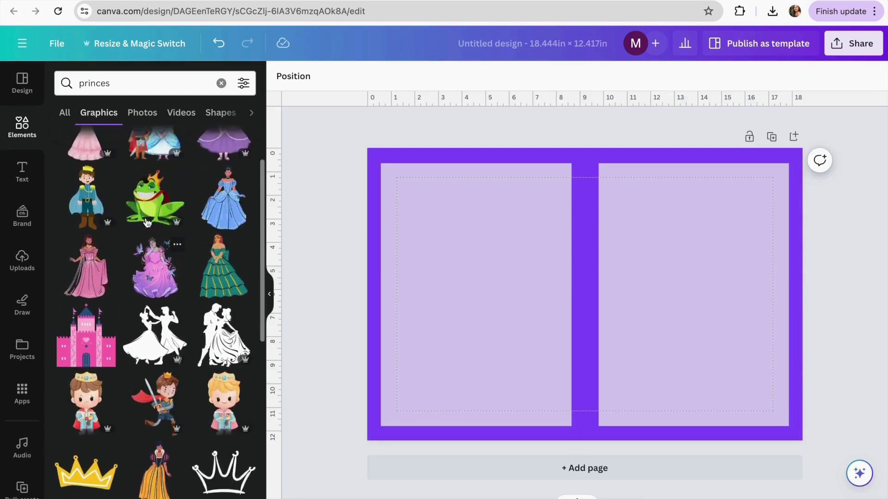
pyautogui.scroll(-5, 156, 280)
pyautogui.scroll(-2, 156, 280)
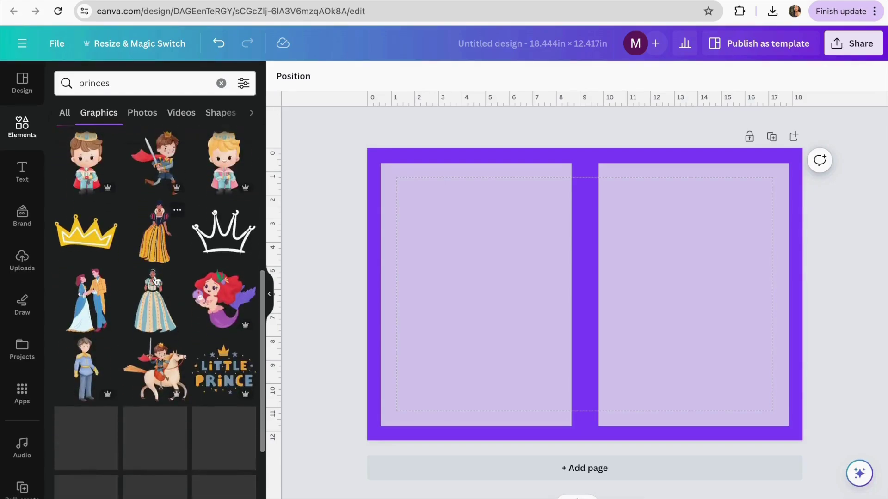
pyautogui.scroll(7, 92, 231)
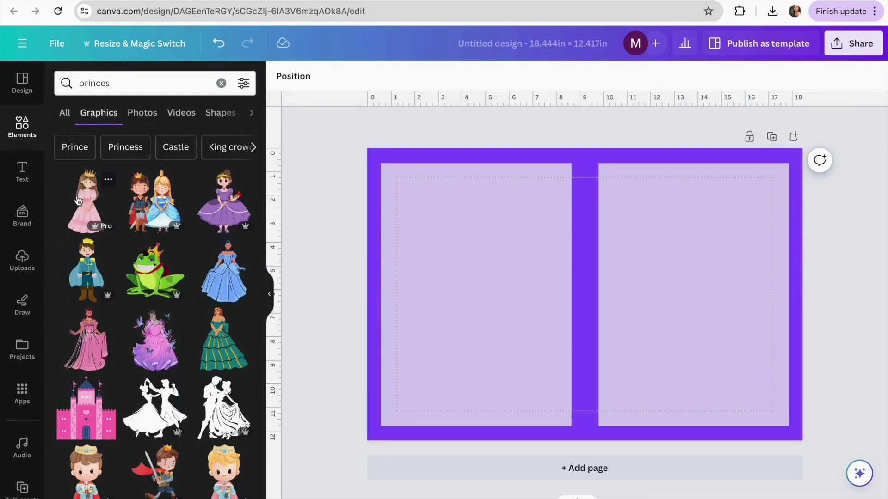
pyautogui.click(109, 181)
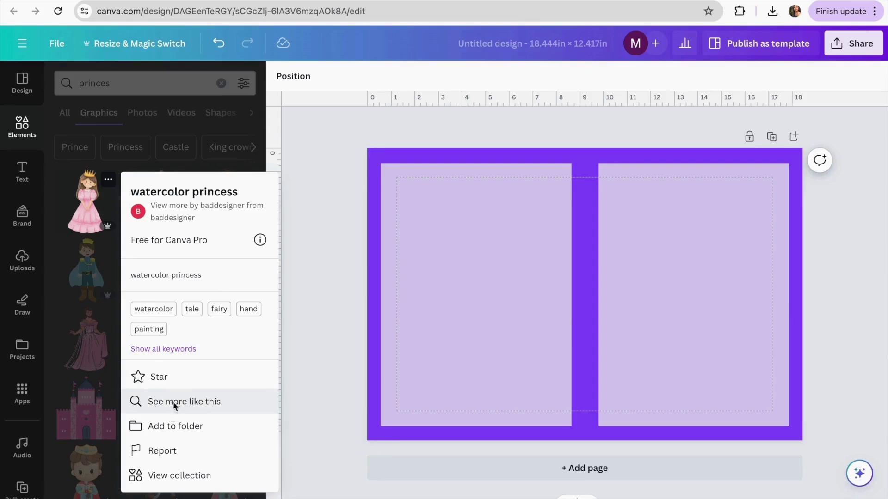
pyautogui.click(174, 403)
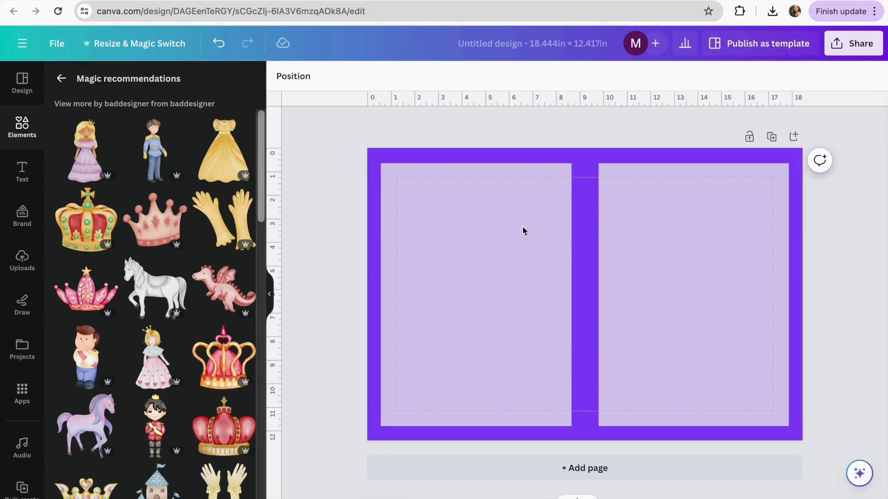
# Place the blonde princess, about 4.1 × 7.1 in, with a red crown and pastel horse on the back cover, and a green dragon on the front.
pyautogui.click(84, 155)
pyautogui.moveTo(511, 178); pyautogui.dragTo(552, 247)
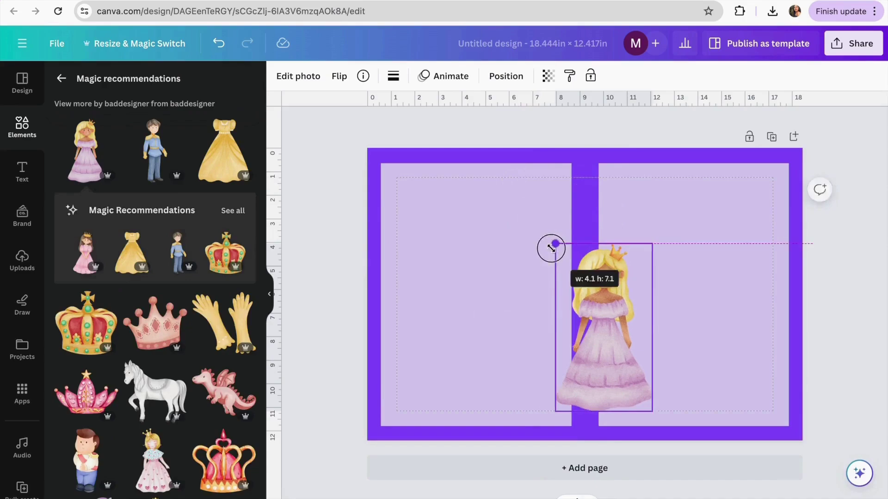
pyautogui.moveTo(561, 311); pyautogui.dragTo(395, 316)
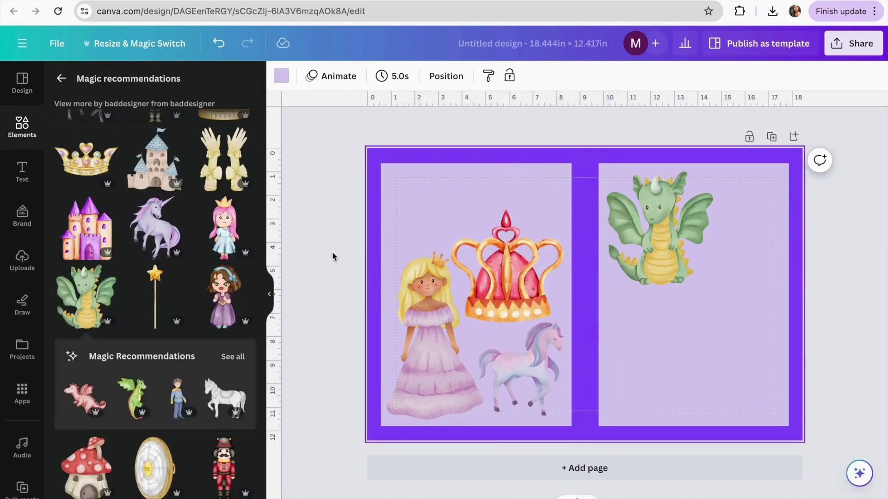
pyautogui.click(332, 255)
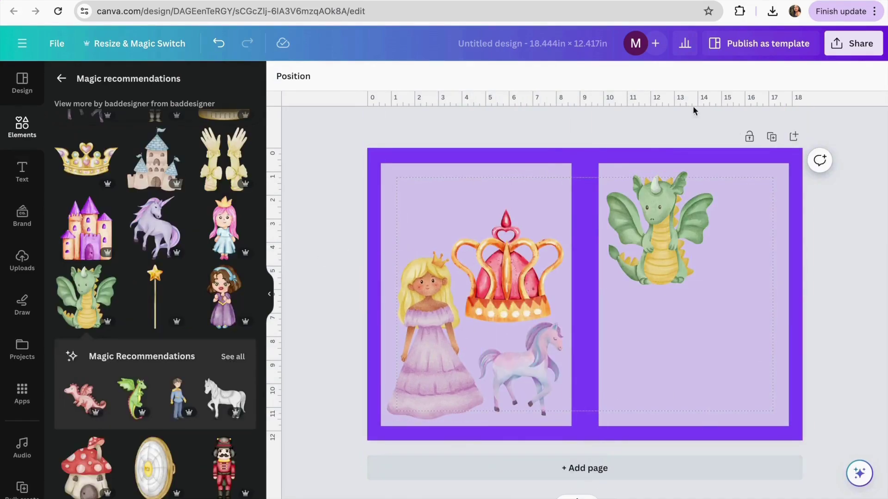
# Add the "Walden Roasters" font combination, shrink it and place it above the princess and crown on the cover.
pyautogui.click(22, 172)
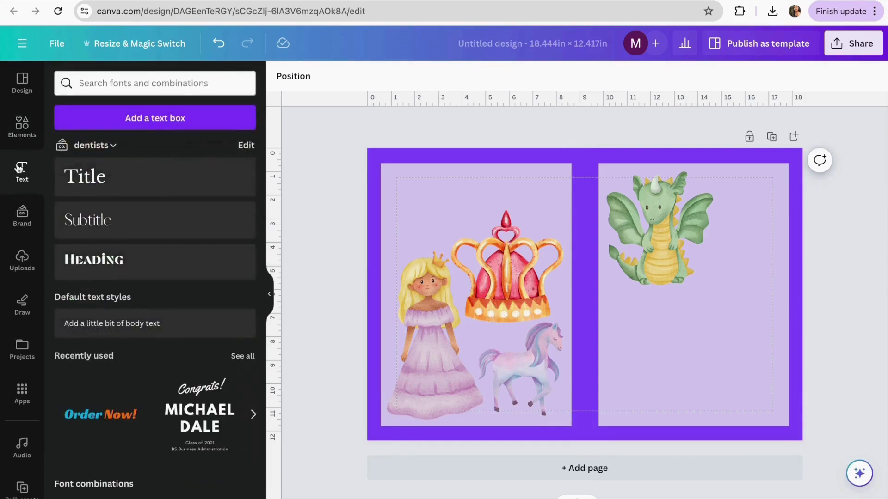
pyautogui.scroll(-6, 134, 312)
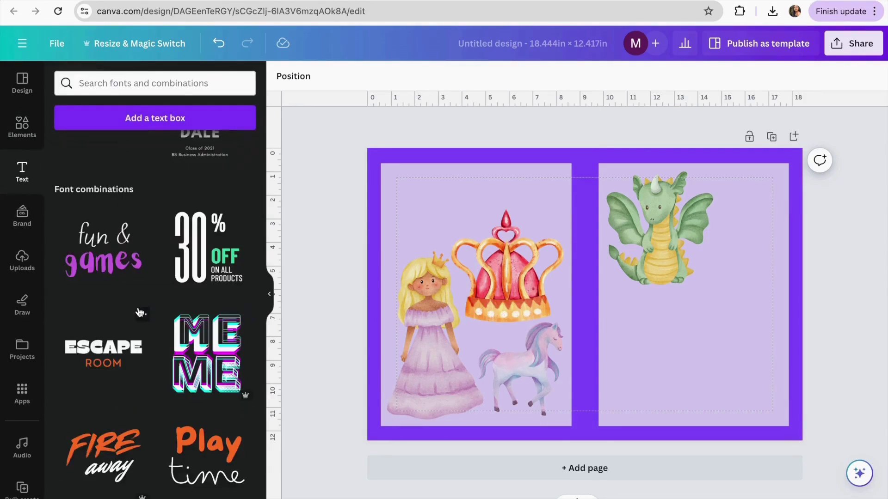
pyautogui.scroll(-3, 174, 341)
pyautogui.scroll(-3, 174, 300)
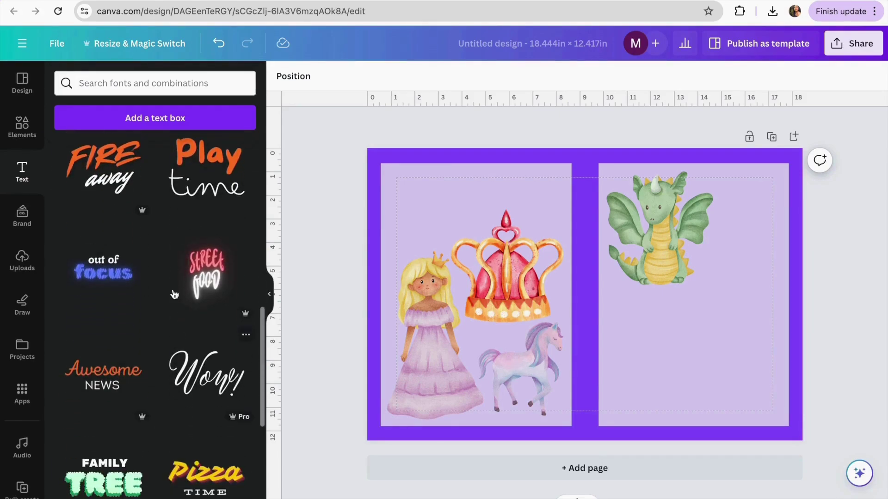
pyautogui.scroll(12, 185, 232)
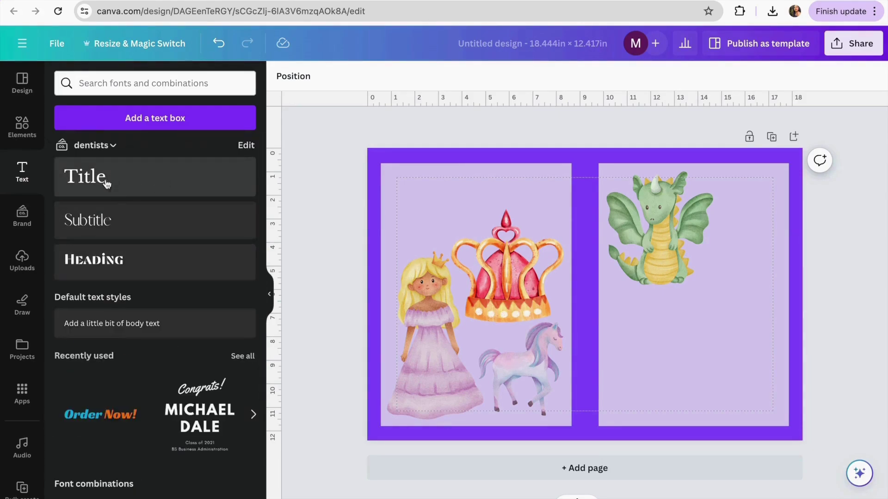
pyautogui.scroll(-6, 157, 335)
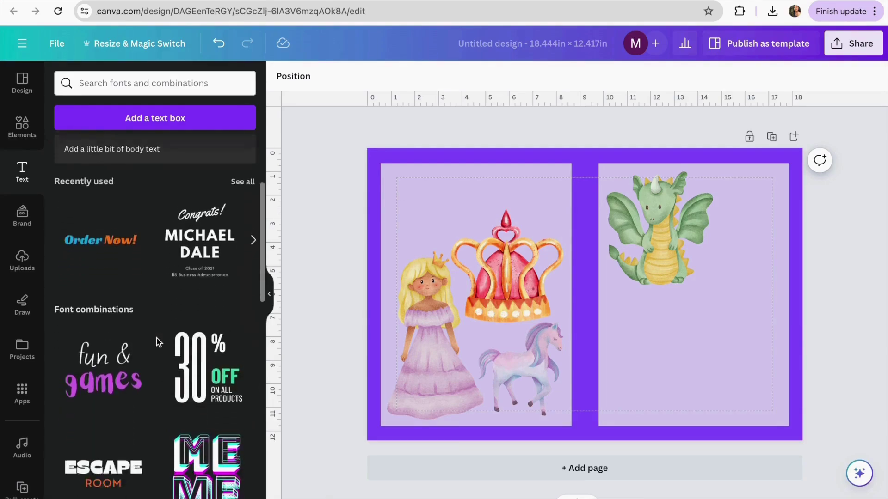
pyautogui.scroll(-10, 156, 334)
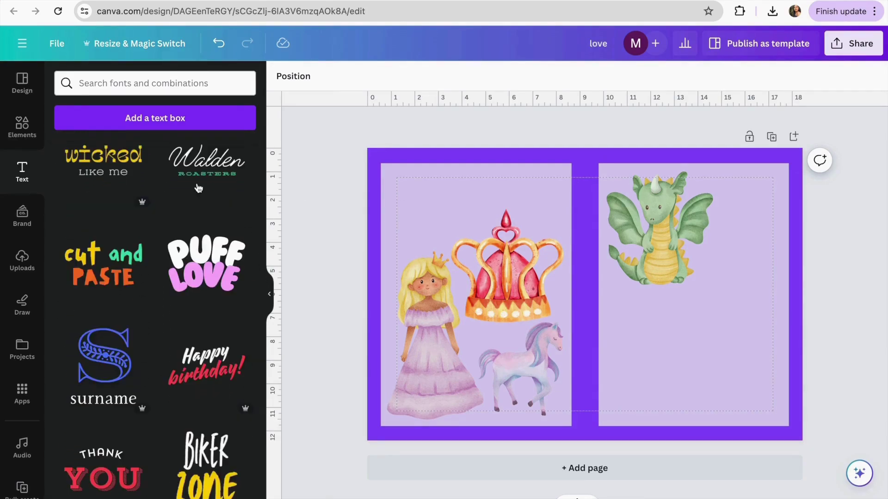
pyautogui.click(196, 160)
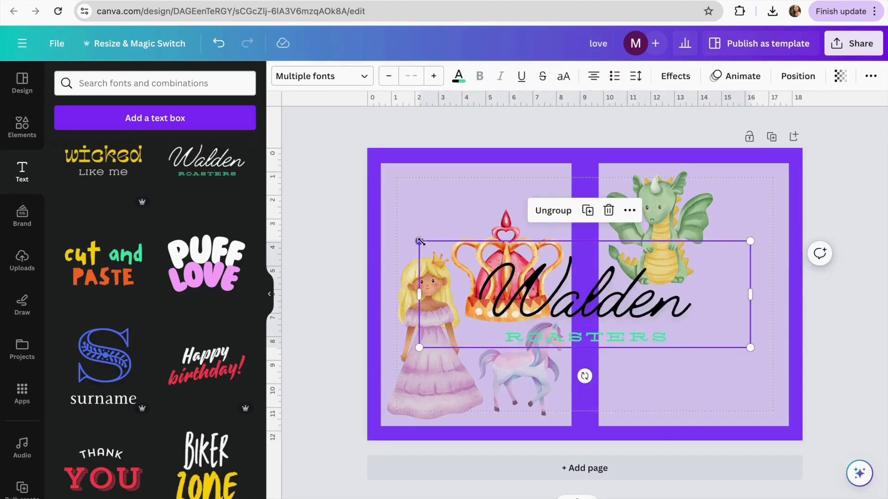
pyautogui.moveTo(421, 241); pyautogui.dragTo(526, 275)
pyautogui.moveTo(624, 320); pyautogui.dragTo(457, 203)
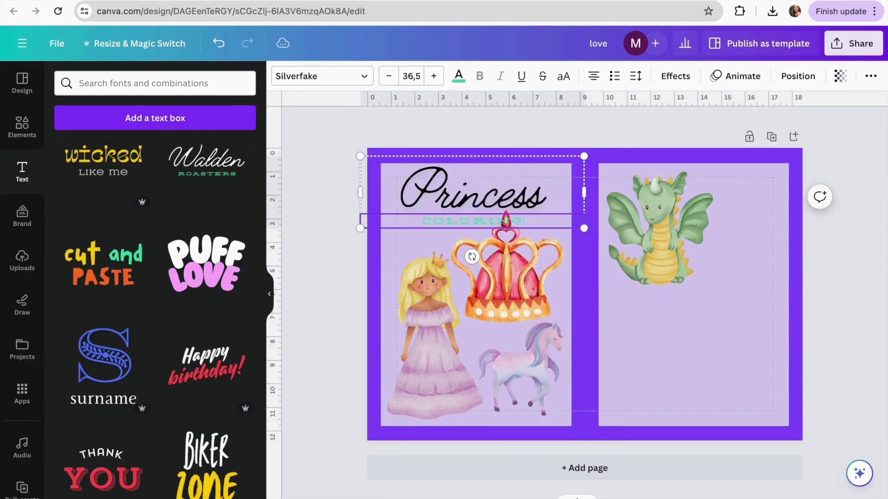
# Change the text to "Princess" with the subtitle "COLORING BOOK" and colour the subtitle black.
pyautogui.write('BOOK')
pyautogui.click(459, 82)
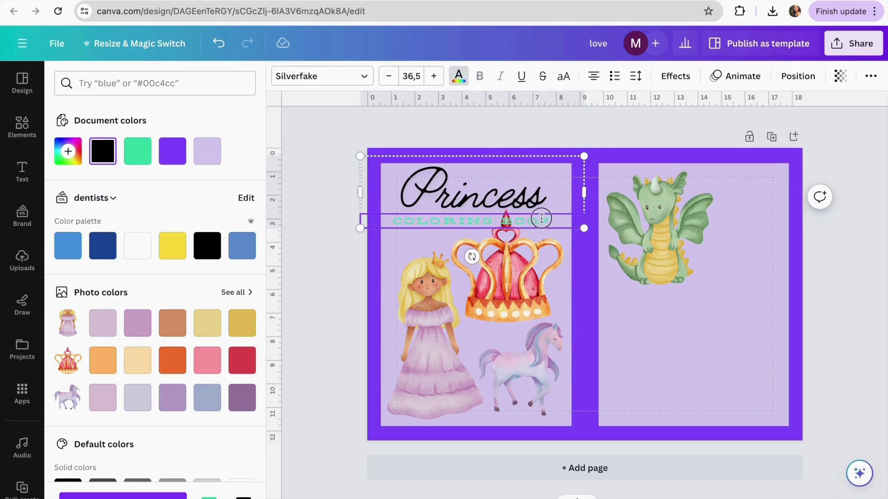
pyautogui.moveTo(542, 218); pyautogui.dragTo(387, 218)
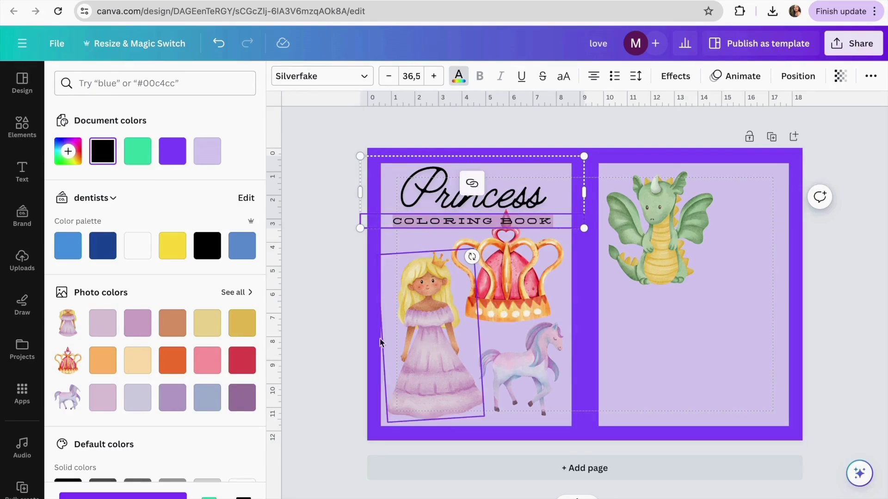
pyautogui.click(317, 317)
# Shrink the red crown to about 3.9 in wide, position it below the subtitle, and nudge the title text down slightly.
pyautogui.click(455, 216)
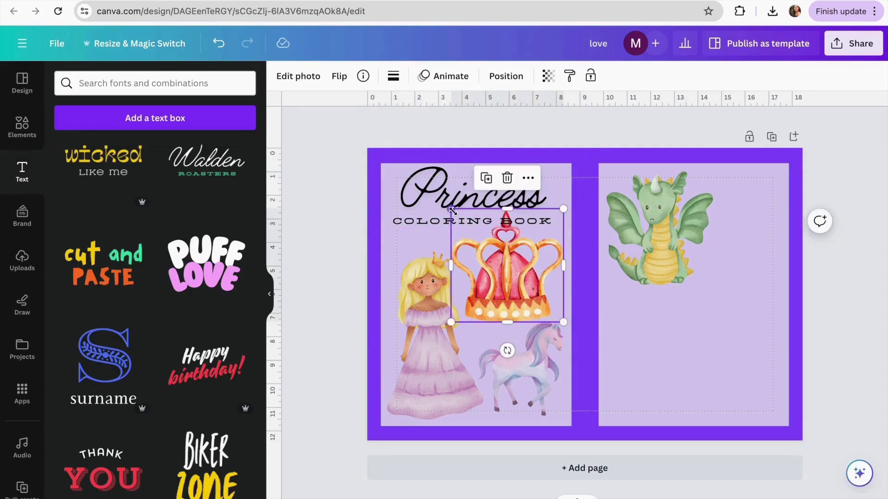
pyautogui.moveTo(453, 210); pyautogui.dragTo(476, 232)
pyautogui.moveTo(513, 277); pyautogui.dragTo(495, 275)
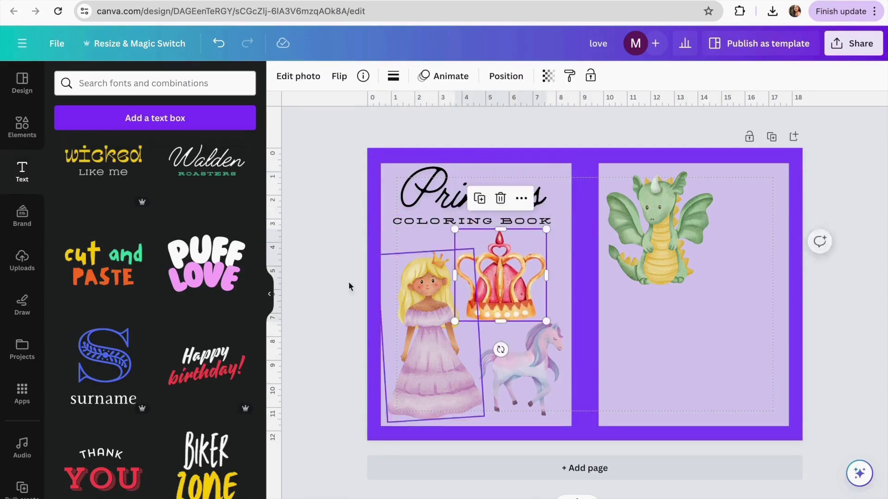
pyautogui.click(458, 196)
pyautogui.moveTo(458, 196); pyautogui.dragTo(456, 203)
pyautogui.click(293, 258)
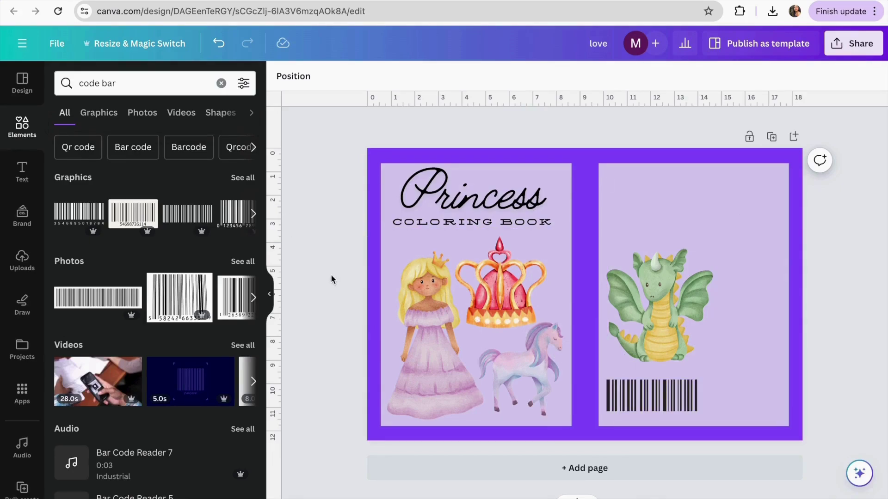
# Upload the screenshots of the castle and princess portrait coloring pages from the computer.
pyautogui.click(22, 261)
pyautogui.click(142, 113)
pyautogui.click(231, 140)
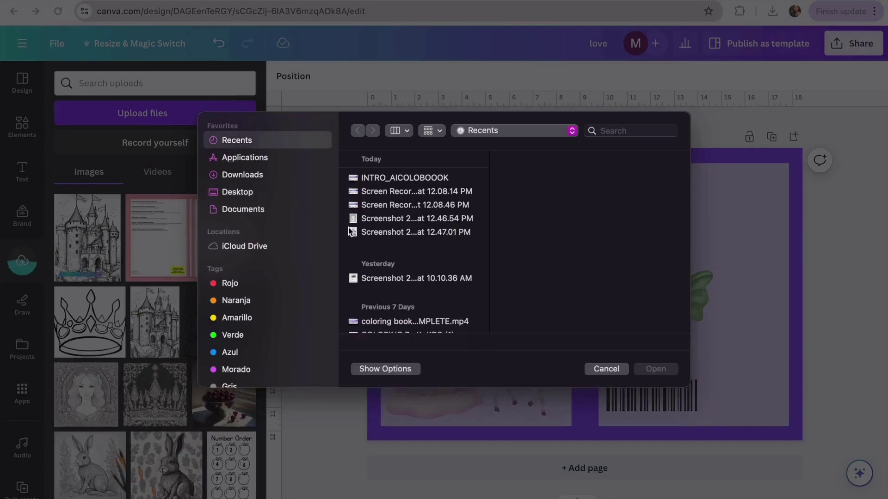
pyautogui.click(443, 219)
pyautogui.click(662, 370)
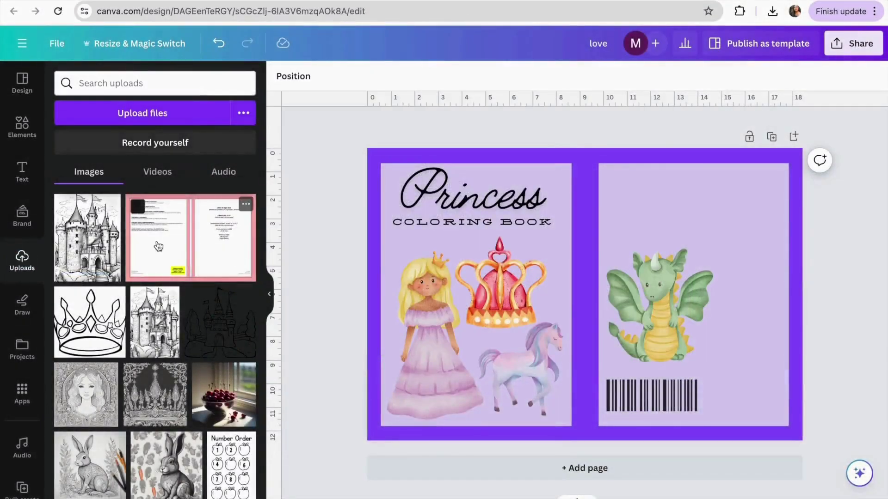
# Insert the castle coloring page, shrink it to about 2.9 × 3.8 in and place it beside the barcode on the dragon's panel.
pyautogui.click(153, 233)
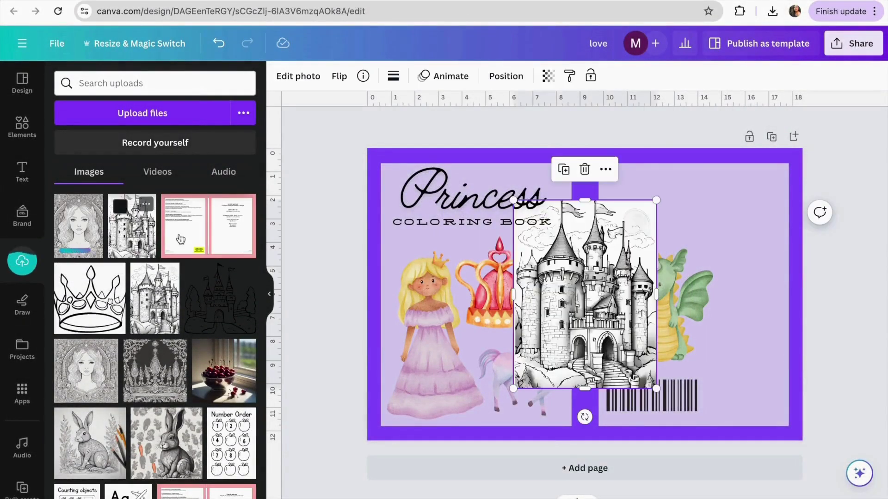
pyautogui.moveTo(513, 200); pyautogui.dragTo(564, 268)
pyautogui.moveTo(602, 319); pyautogui.dragTo(747, 306)
pyautogui.moveTo(700, 260); pyautogui.dragTo(726, 294)
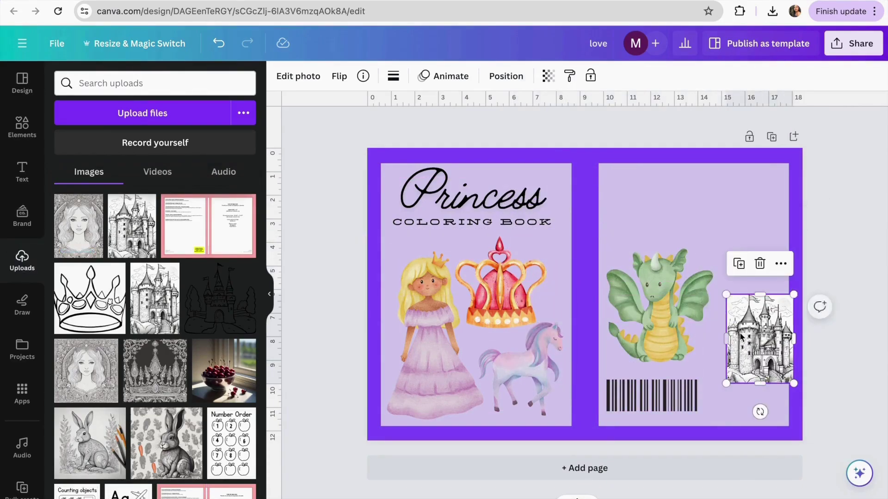
pyautogui.moveTo(740, 336); pyautogui.dragTo(723, 359)
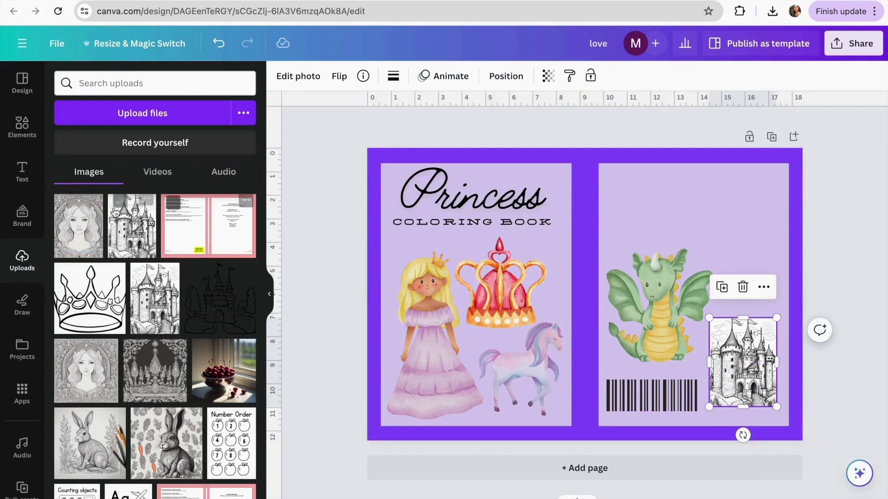
# Insert the princess portrait coloring page, shrink it to about 2.9 × 3.8 in and place it above the castle image.
pyautogui.click(79, 225)
pyautogui.moveTo(510, 198); pyautogui.dragTo(617, 329)
pyautogui.moveTo(599, 378); pyautogui.dragTo(700, 259)
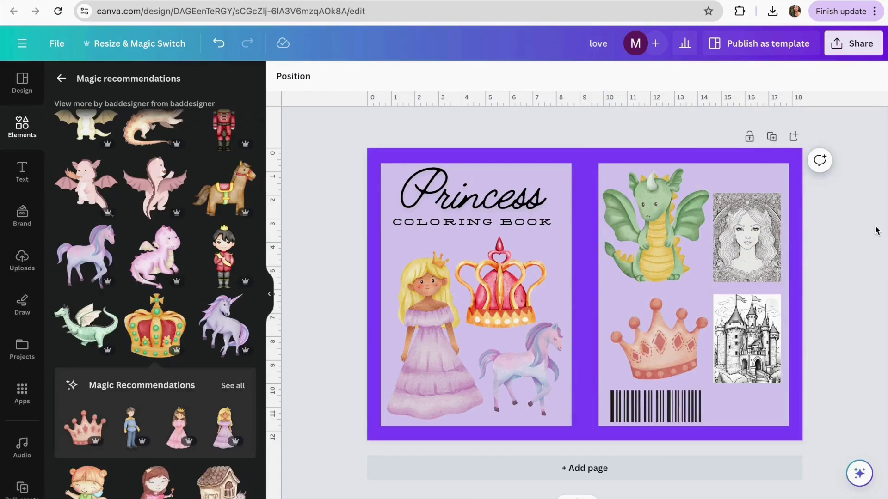